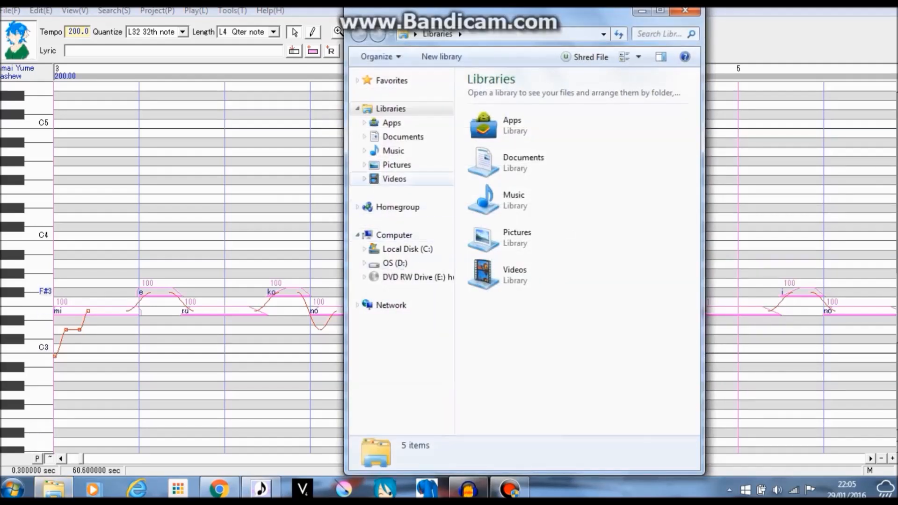
Step: Create a new folder named "Test UTAU" in the Documents library
{"action": "left_click", "coordinate": [403, 137]}
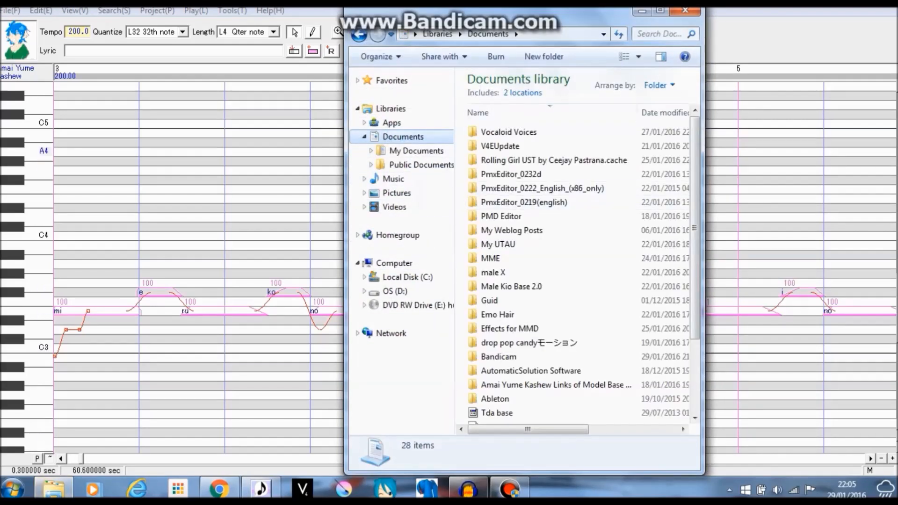
{"action": "left_click_drag", "start_coordinate": [695, 191], "coordinate": [695, 264]}
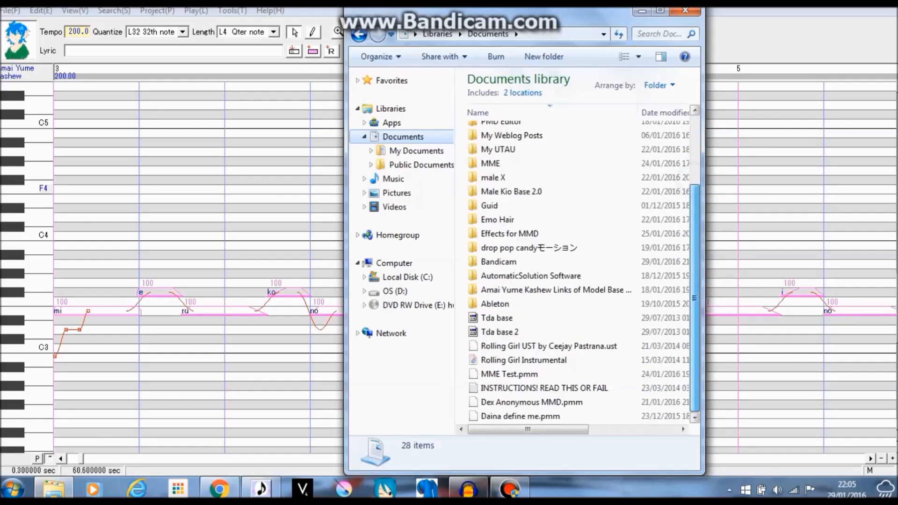
{"action": "left_click", "coordinate": [544, 56]}
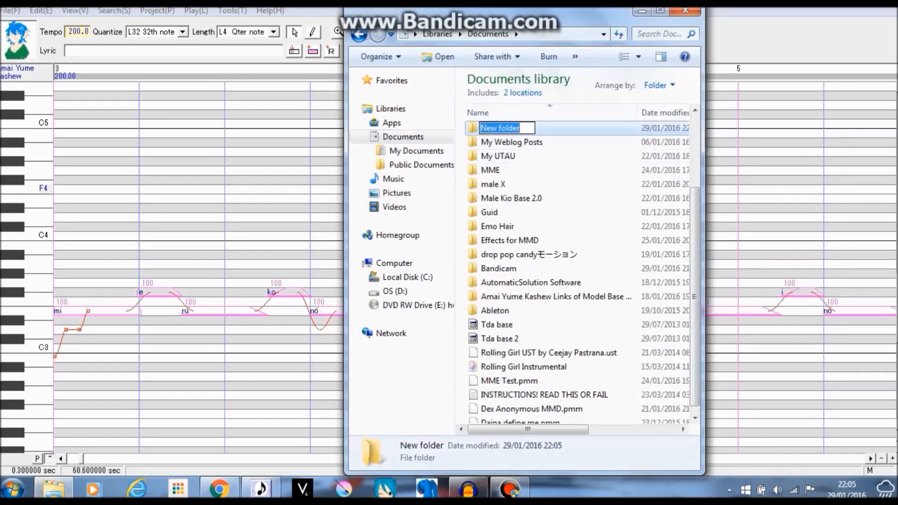
{"action": "key", "text": "BackSpace"}
{"action": "type", "text": "Te"}
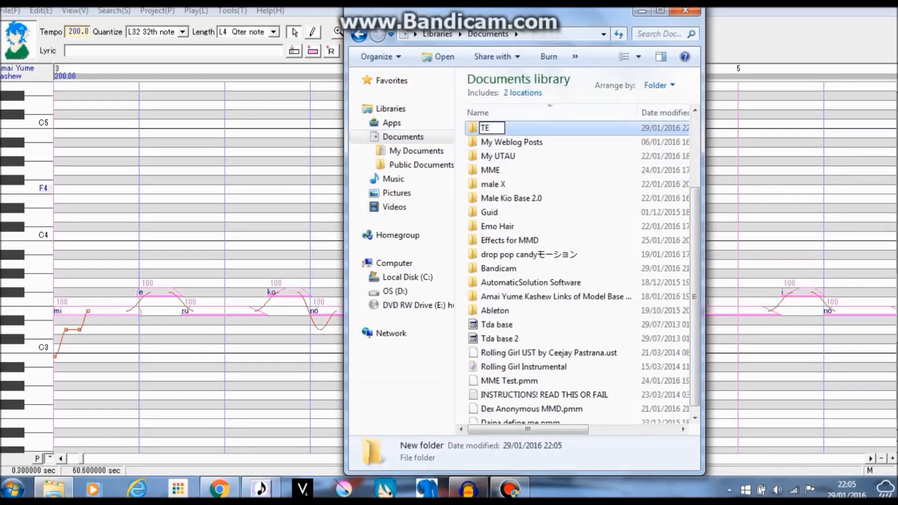
{"action": "type", "text": "st UTAU"}
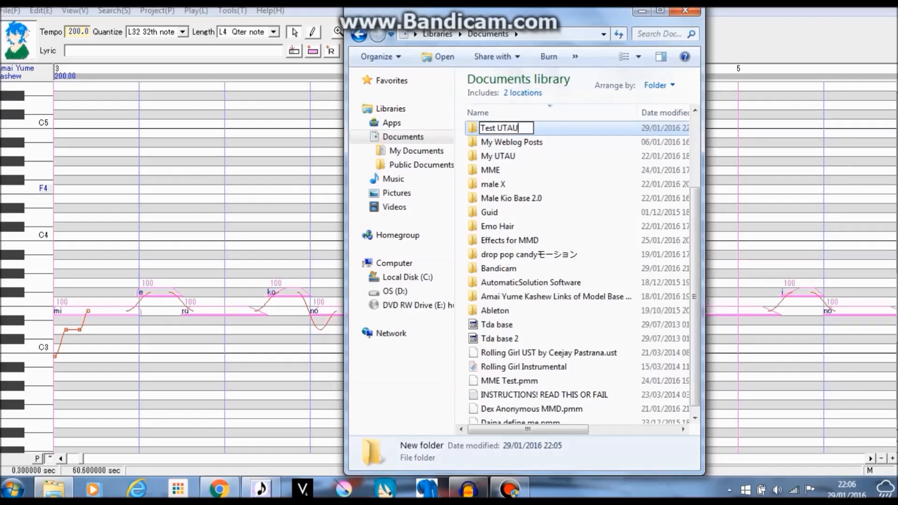
{"action": "key", "text": "Return"}
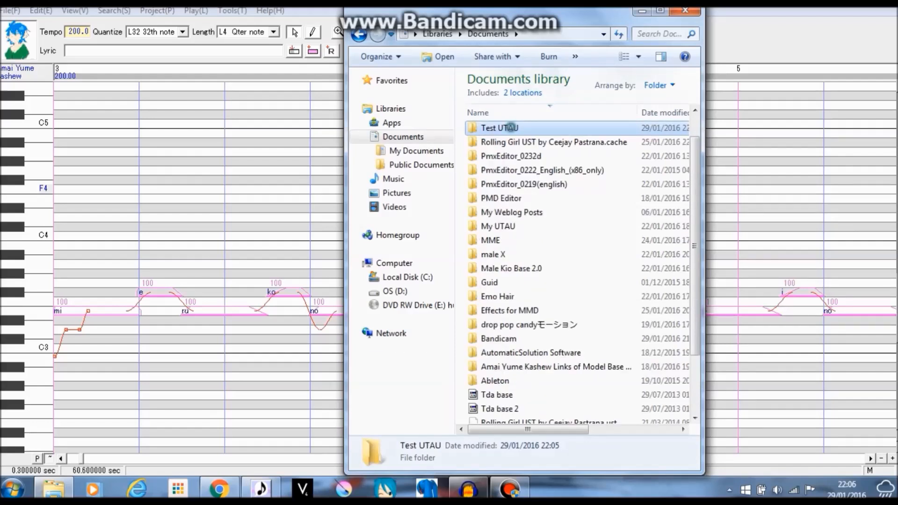
Step: Open the Test UTAU folder to view its contents, move its window aside and close it
{"action": "double_click", "coordinate": [508, 128]}
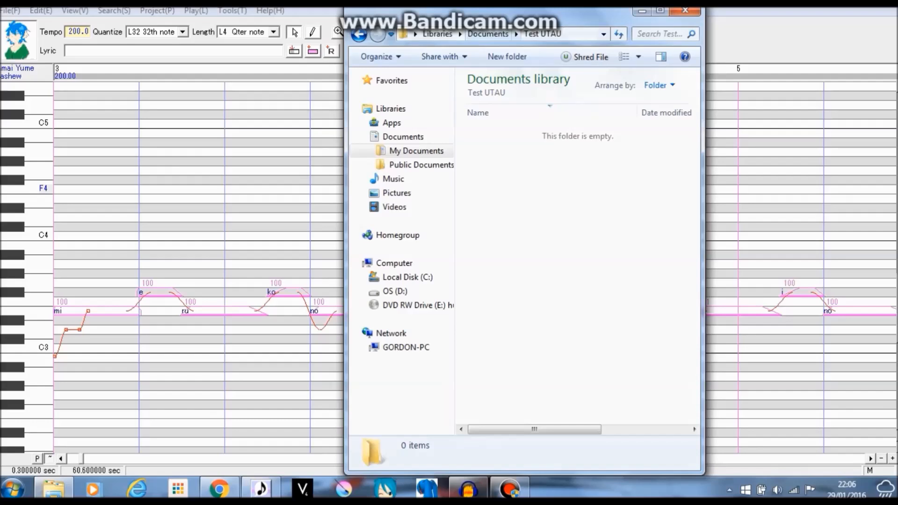
{"action": "left_click_drag", "start_coordinate": [467, 13], "coordinate": [117, 7]}
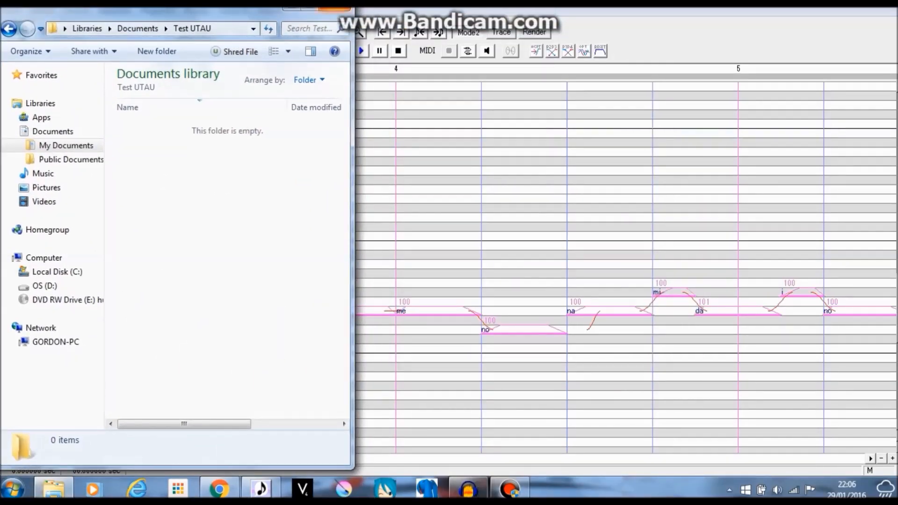
{"action": "left_click", "coordinate": [334, 8]}
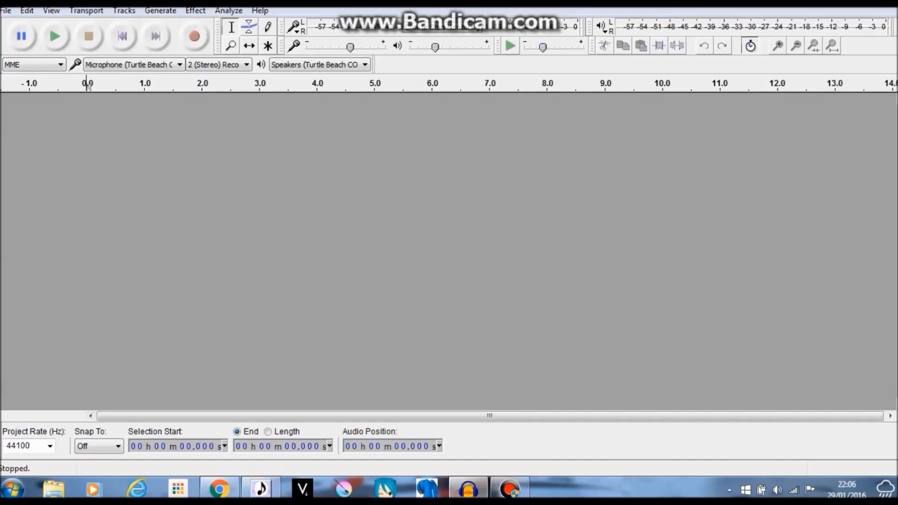
Step: Switch to Chrome and examine the Wikipedia hiragana chart, covering the monographs, digraphs and diacritic syllables to record
{"action": "left_click", "coordinate": [219, 489]}
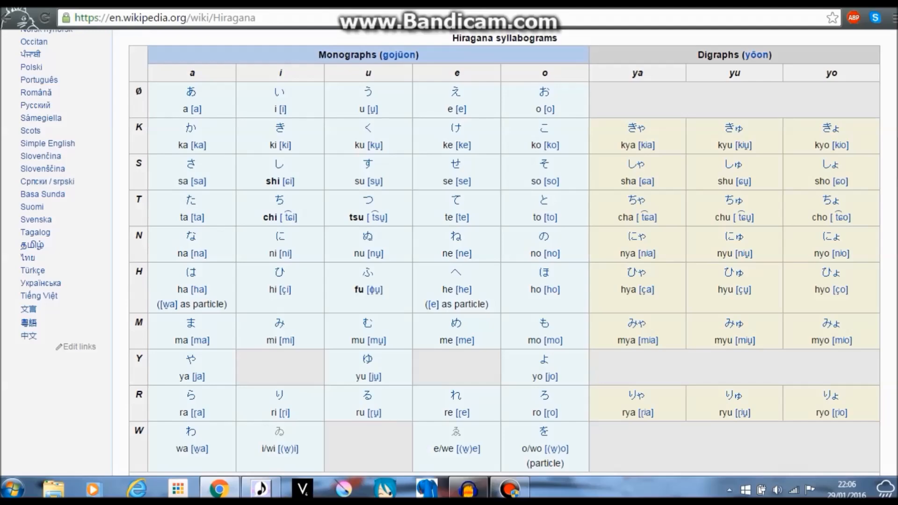
{"action": "scroll", "coordinate": [504, 252], "scroll_direction": "down", "scroll_amount": 20}
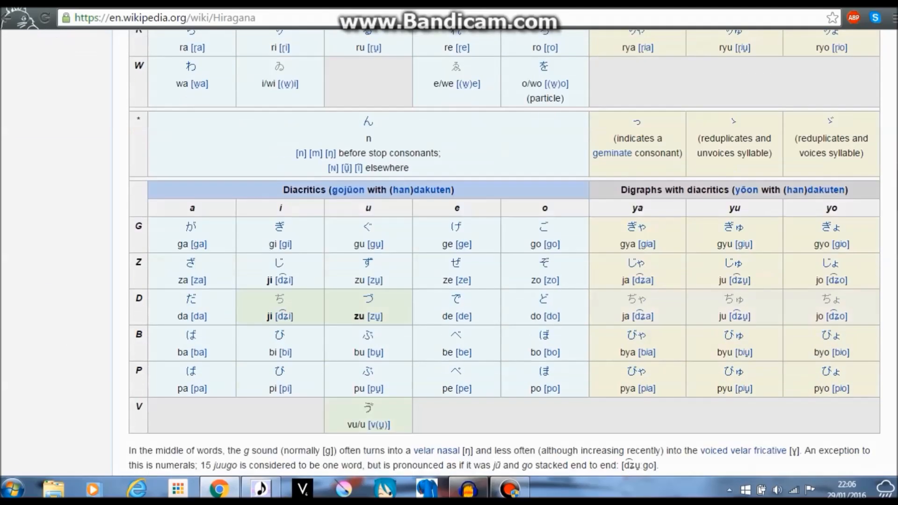
{"action": "scroll", "coordinate": [504, 253], "scroll_direction": "up", "scroll_amount": 20}
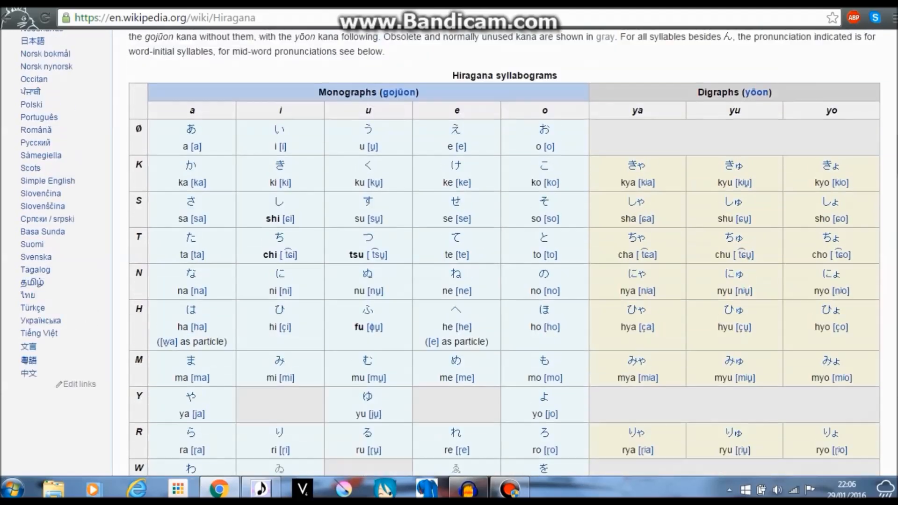
{"action": "scroll", "coordinate": [505, 252], "scroll_direction": "down", "scroll_amount": 3}
{"action": "scroll", "coordinate": [504, 253], "scroll_direction": "down", "scroll_amount": 1}
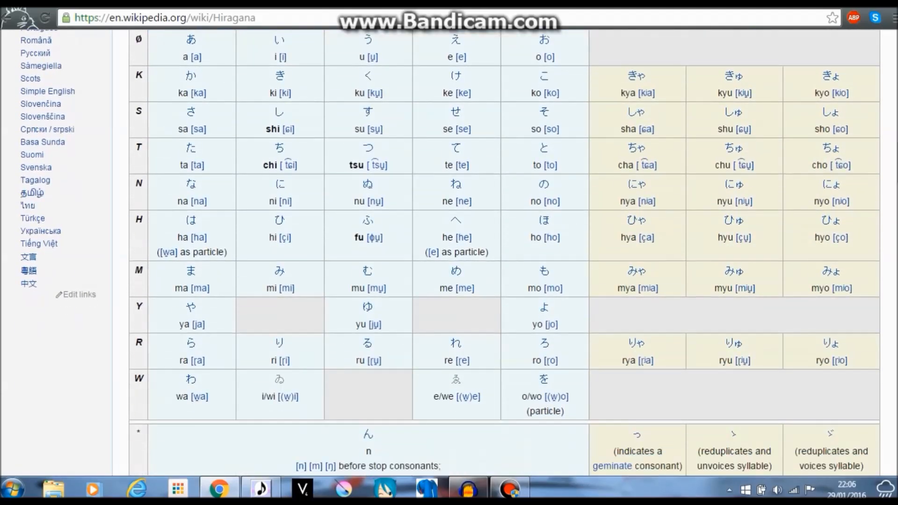
{"action": "scroll", "coordinate": [505, 253], "scroll_direction": "down", "scroll_amount": 1}
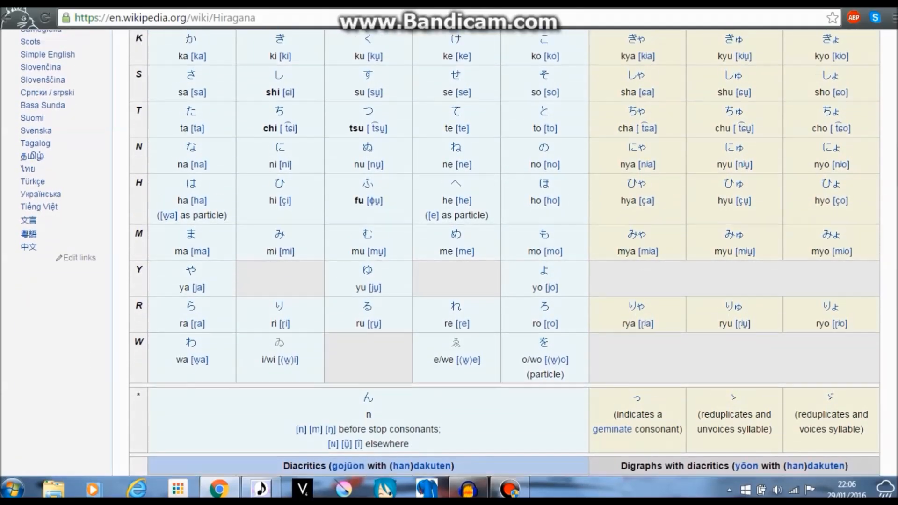
{"action": "scroll", "coordinate": [504, 253], "scroll_direction": "up", "scroll_amount": 1}
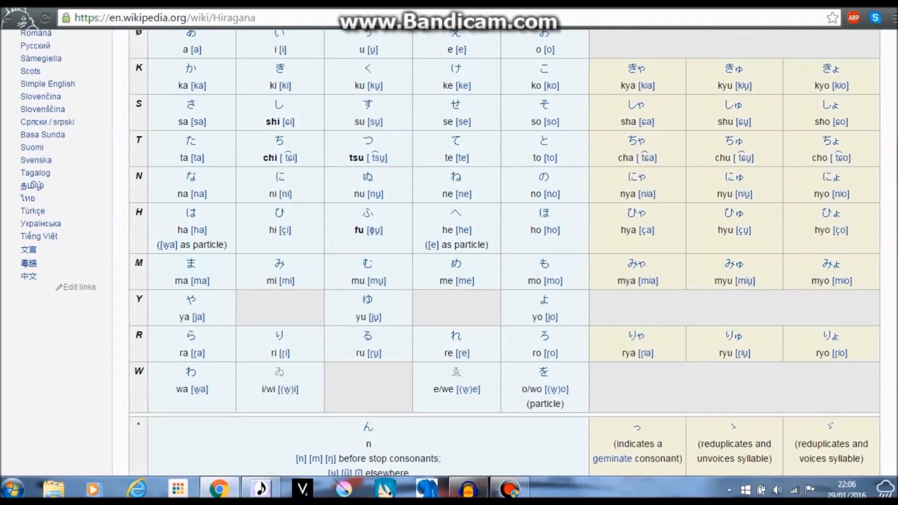
{"action": "scroll", "coordinate": [505, 252], "scroll_direction": "down", "scroll_amount": 10}
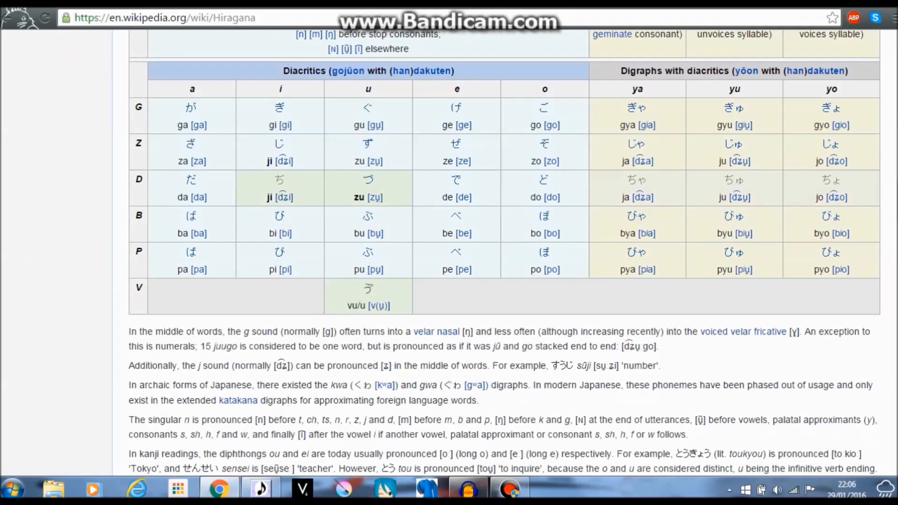
{"action": "scroll", "coordinate": [504, 253], "scroll_direction": "up", "scroll_amount": 5}
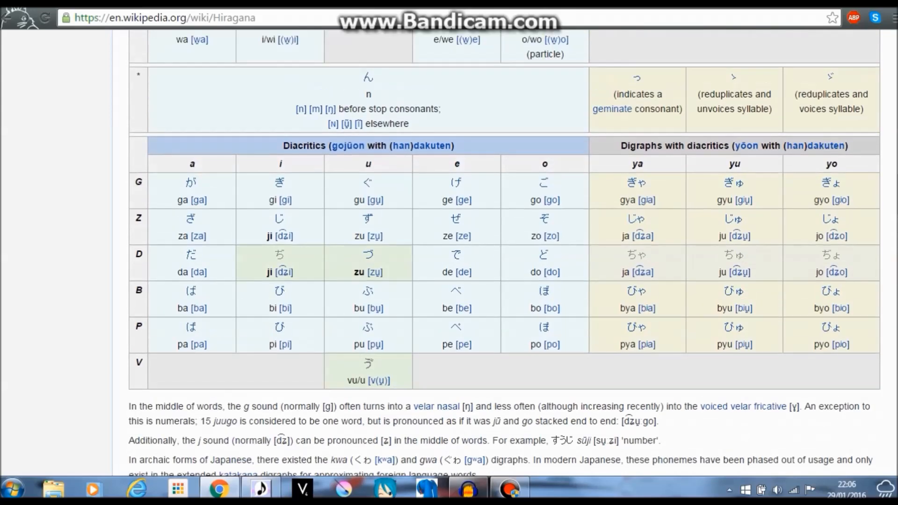
{"action": "scroll", "coordinate": [504, 252], "scroll_direction": "up", "scroll_amount": 6}
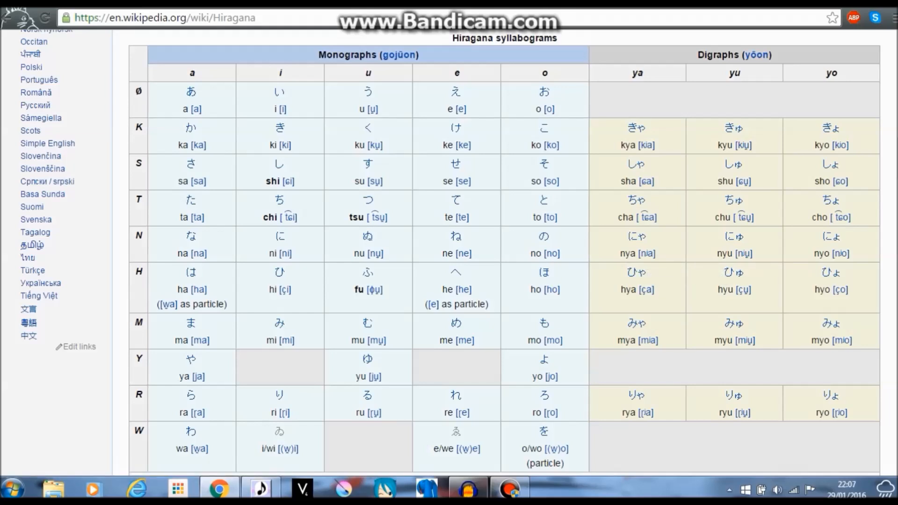
{"action": "scroll", "coordinate": [467, 252], "scroll_direction": "down", "scroll_amount": 8}
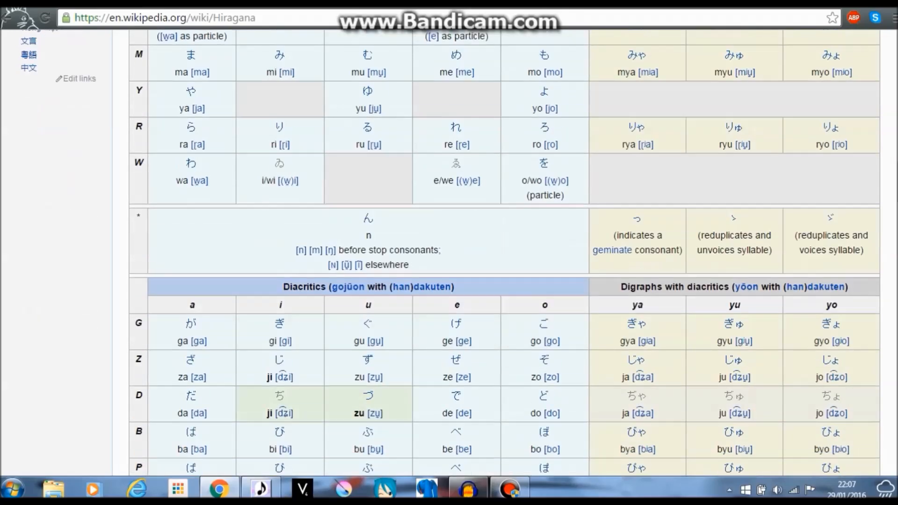
{"action": "scroll", "coordinate": [468, 252], "scroll_direction": "up", "scroll_amount": 10}
{"action": "scroll", "coordinate": [468, 252], "scroll_direction": "down", "scroll_amount": 1}
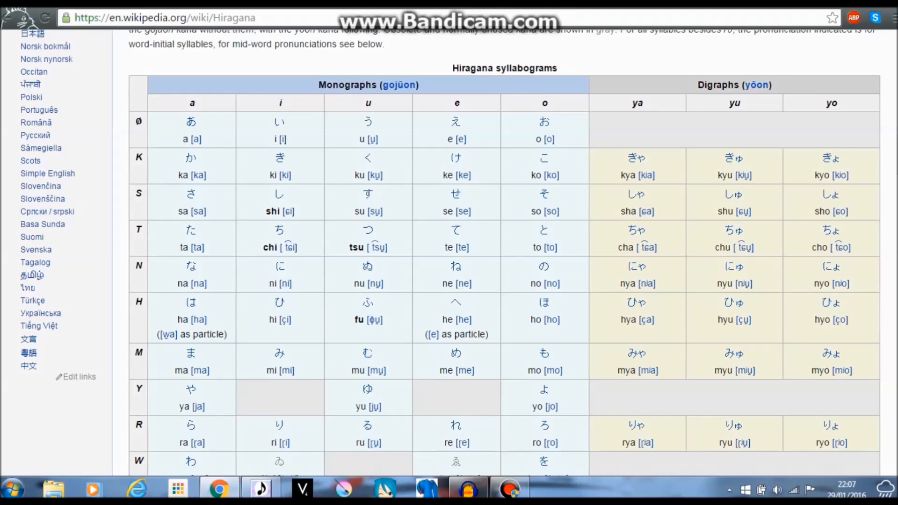
Step: Switch to Audacity and record a stereo voice sample about 4.2 seconds long, with silence before and after the sound
{"action": "left_click", "coordinate": [469, 489]}
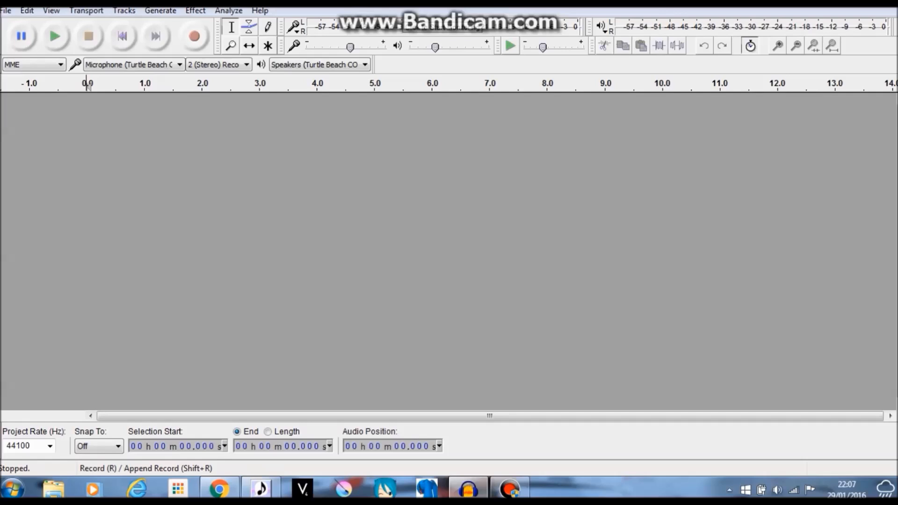
{"action": "left_click", "coordinate": [194, 37]}
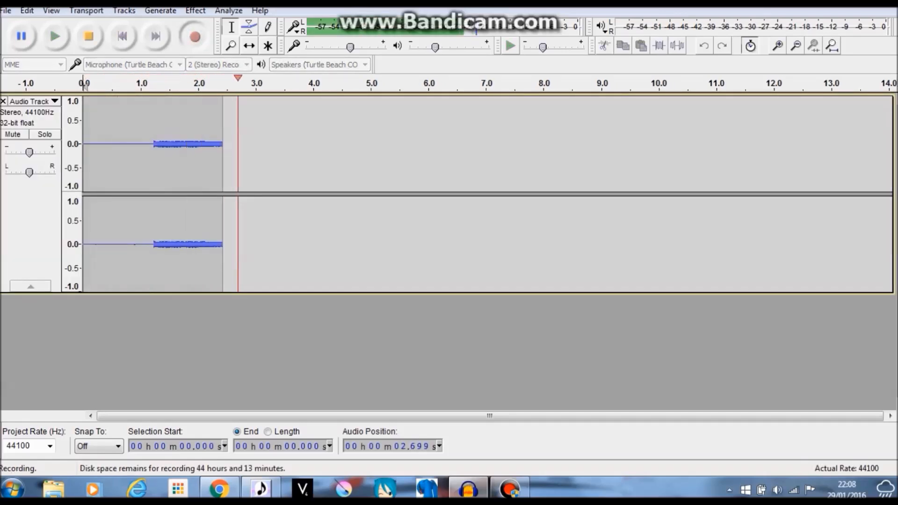
{"action": "left_click", "coordinate": [88, 36]}
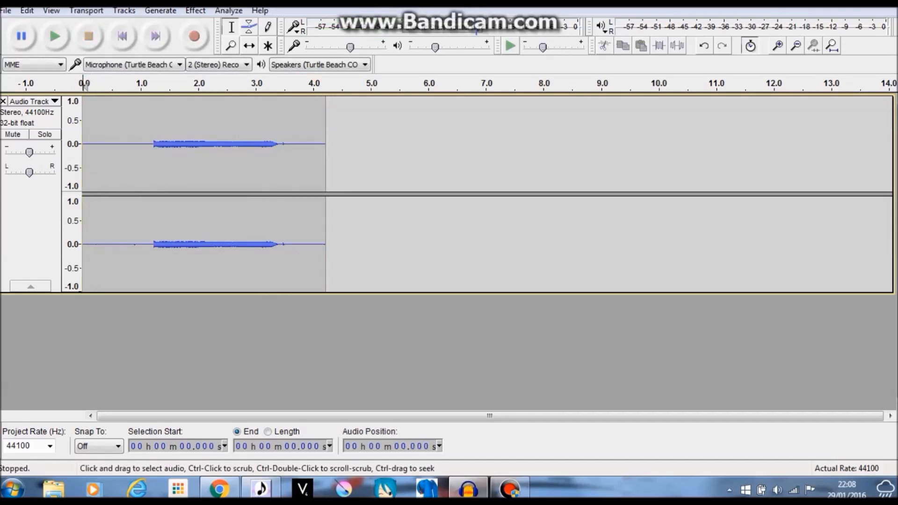
Step: Play the recorded sample from the start and stop playback as the voice begins
{"action": "left_click", "coordinate": [84, 85]}
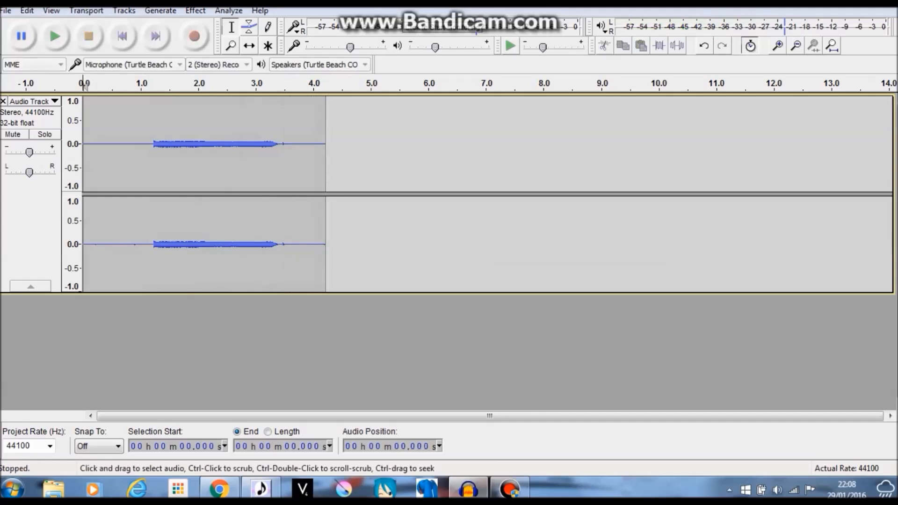
{"action": "left_click", "coordinate": [84, 85]}
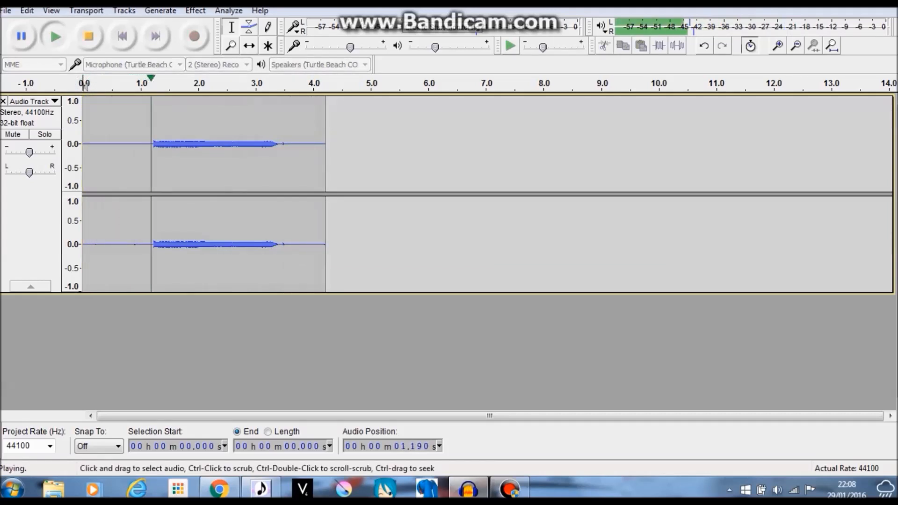
{"action": "left_click", "coordinate": [89, 36]}
Step: Capture a Noise Reduction profile from the silence before the voice, from about 0.09 to 1.17 seconds
{"action": "left_click_drag", "start_coordinate": [150, 126], "coordinate": [89, 130]}
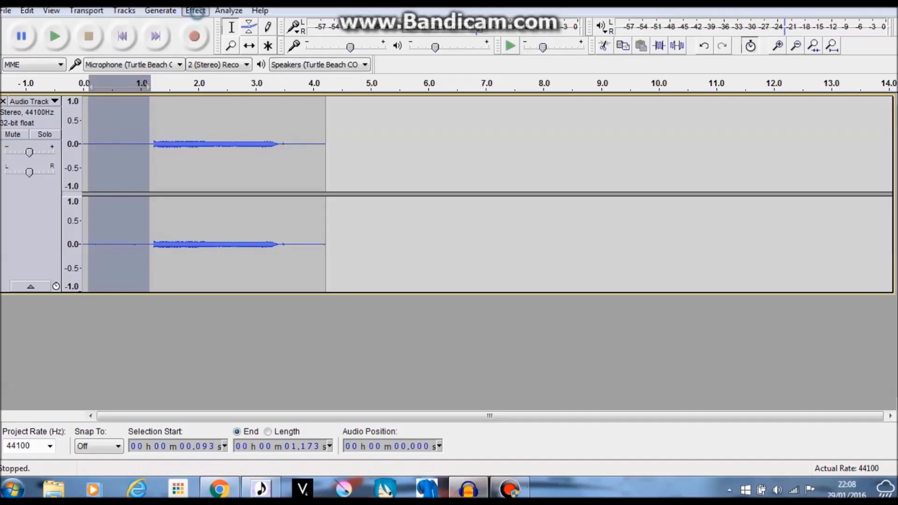
{"action": "left_click", "coordinate": [196, 11]}
{"action": "left_click", "coordinate": [326, 254]}
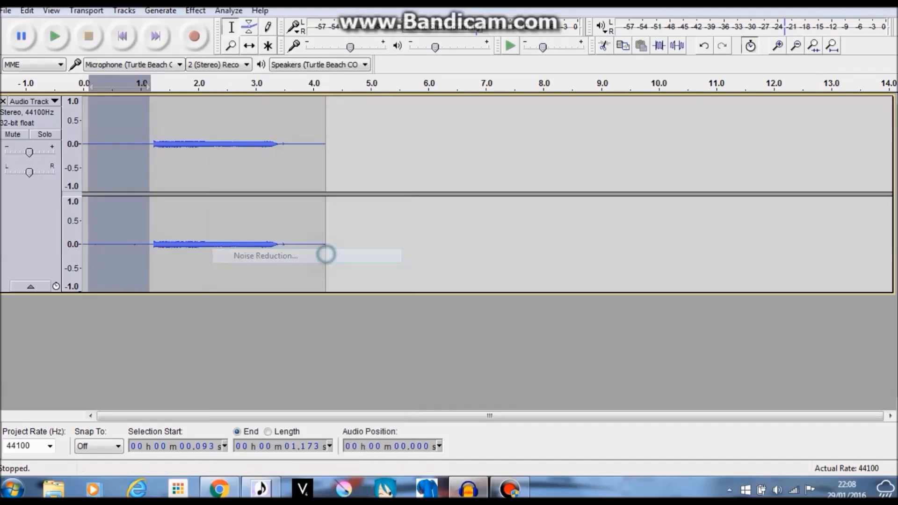
{"action": "left_click", "coordinate": [355, 175]}
Step: Apply Noise Reduction to the entire recorded track with the captured noise profile
{"action": "key", "text": "ctrl+a"}
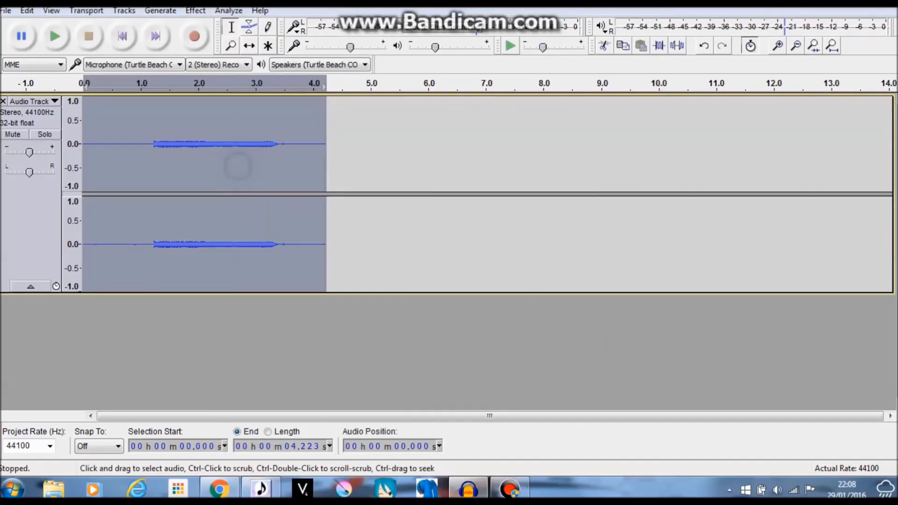
{"action": "left_click", "coordinate": [196, 10]}
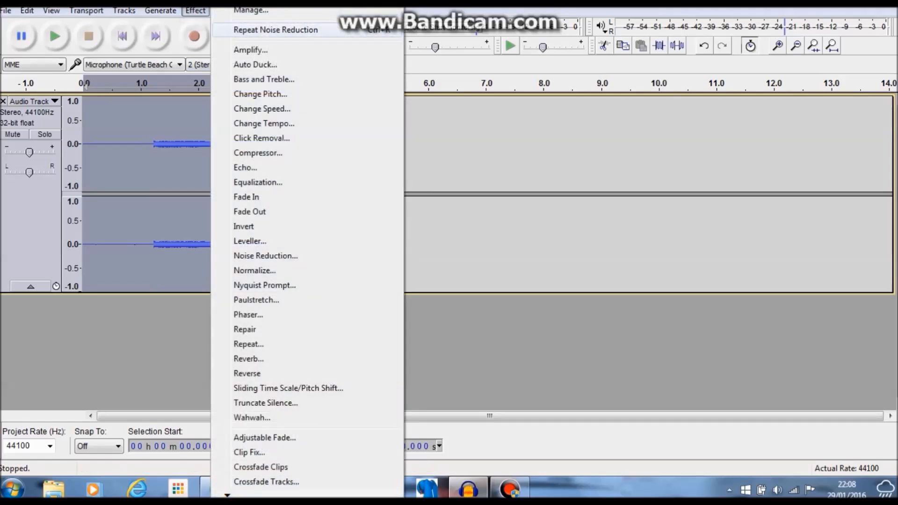
{"action": "left_click", "coordinate": [265, 30]}
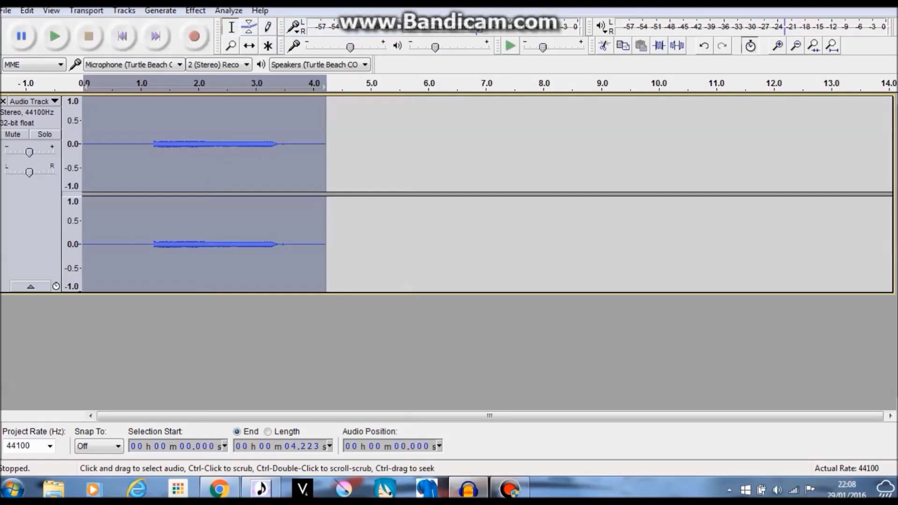
Step: Play the noise-reduced recording from the start to check the result, then stop playback
{"action": "left_click", "coordinate": [196, 98]}
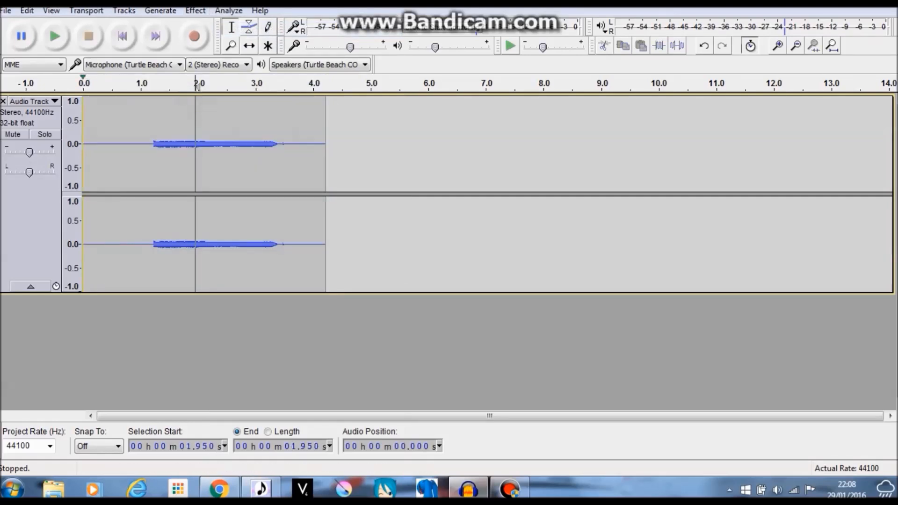
{"action": "left_click", "coordinate": [85, 84]}
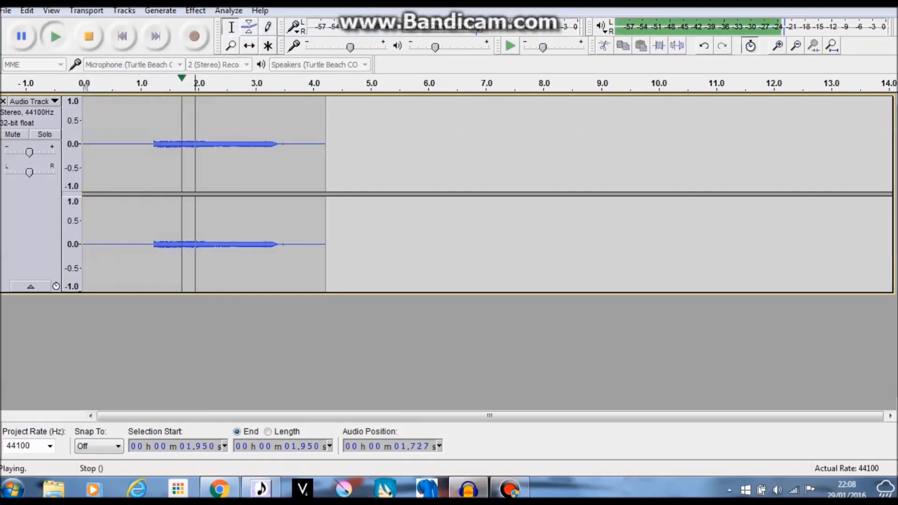
{"action": "left_click", "coordinate": [89, 36]}
Step: Capture a new Noise Reduction profile from the silence before the voice, from about 0.05 to 1.13 seconds
{"action": "left_click_drag", "start_coordinate": [87, 115], "coordinate": [148, 115]}
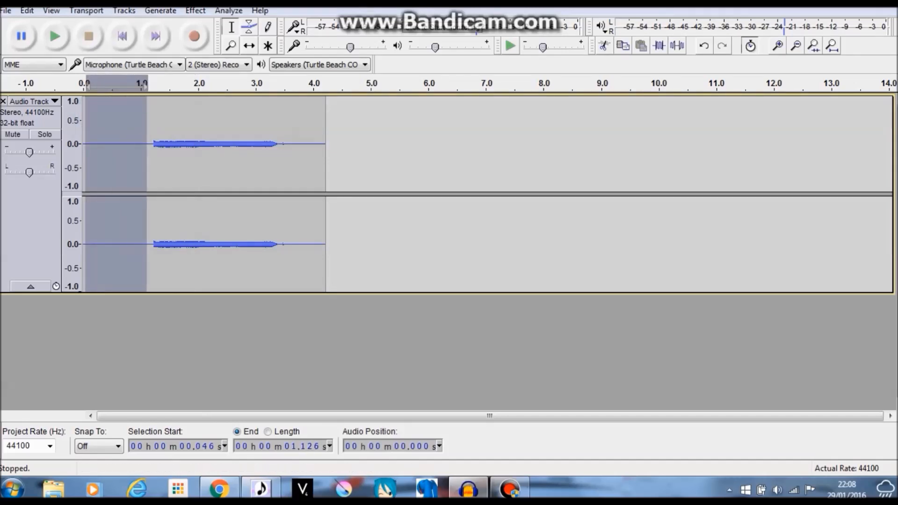
{"action": "left_click", "coordinate": [195, 11]}
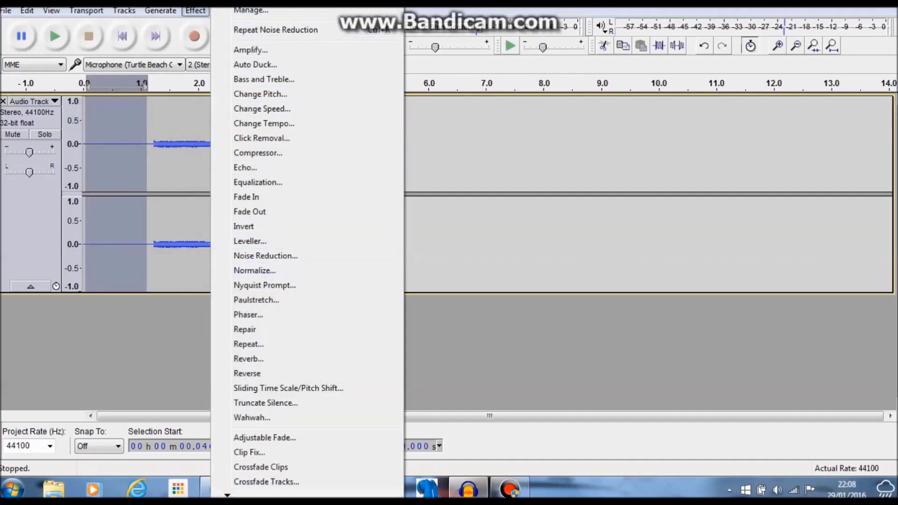
{"action": "left_click", "coordinate": [302, 255]}
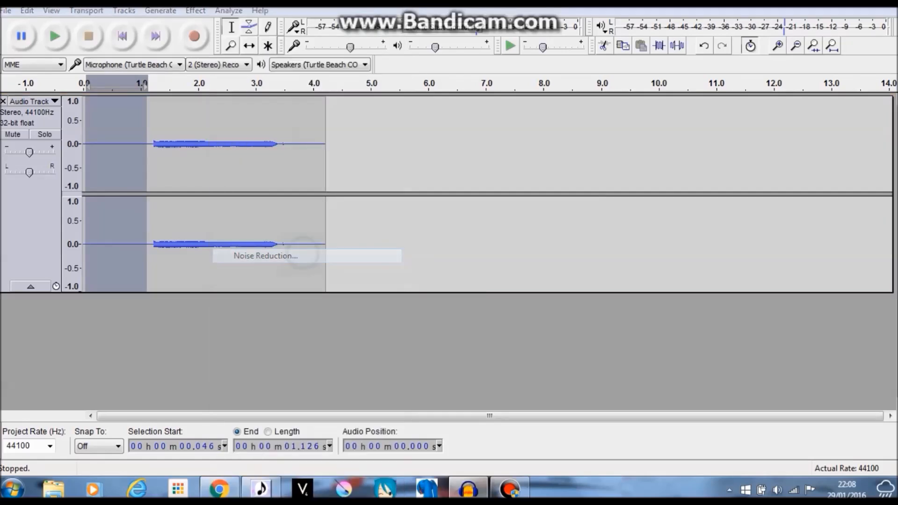
{"action": "left_click", "coordinate": [450, 174]}
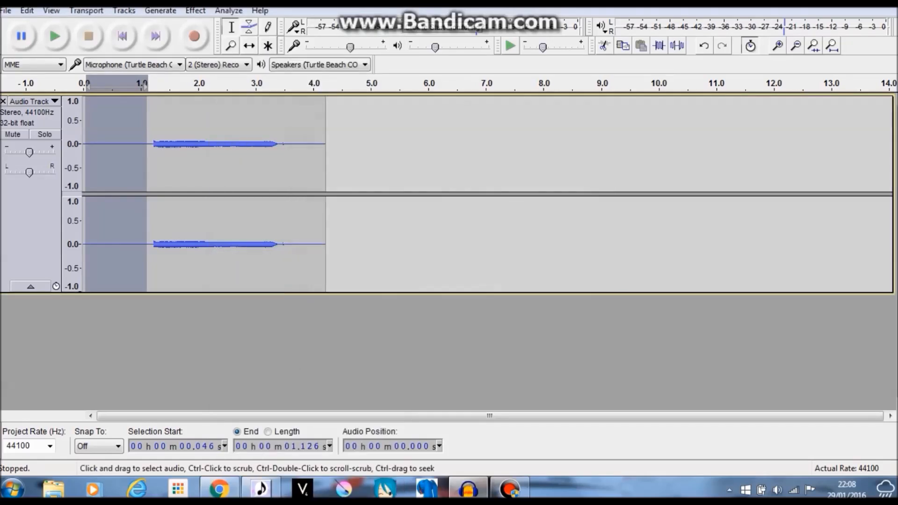
Step: Apply Noise Reduction to the entire track three times in a row with the newly captured profile
{"action": "double_click", "coordinate": [150, 142]}
{"action": "left_click", "coordinate": [195, 10]}
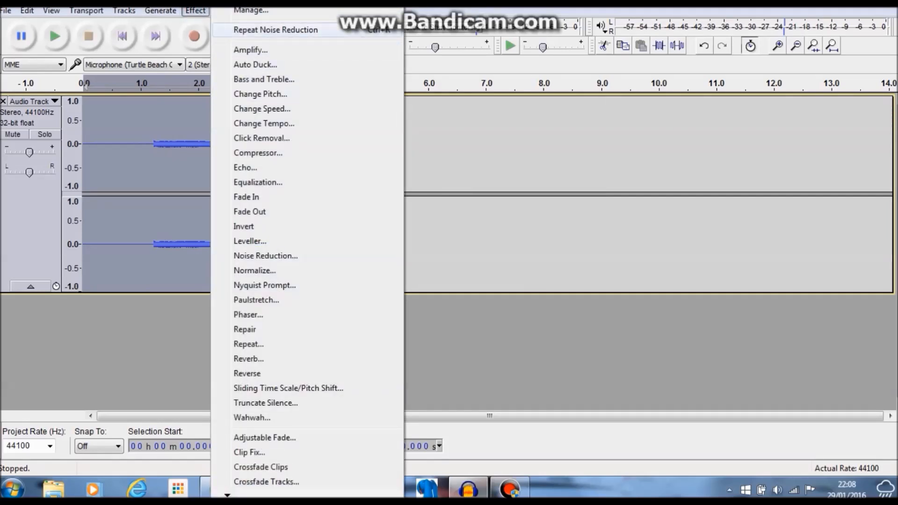
{"action": "left_click", "coordinate": [288, 29]}
{"action": "left_click", "coordinate": [195, 11]}
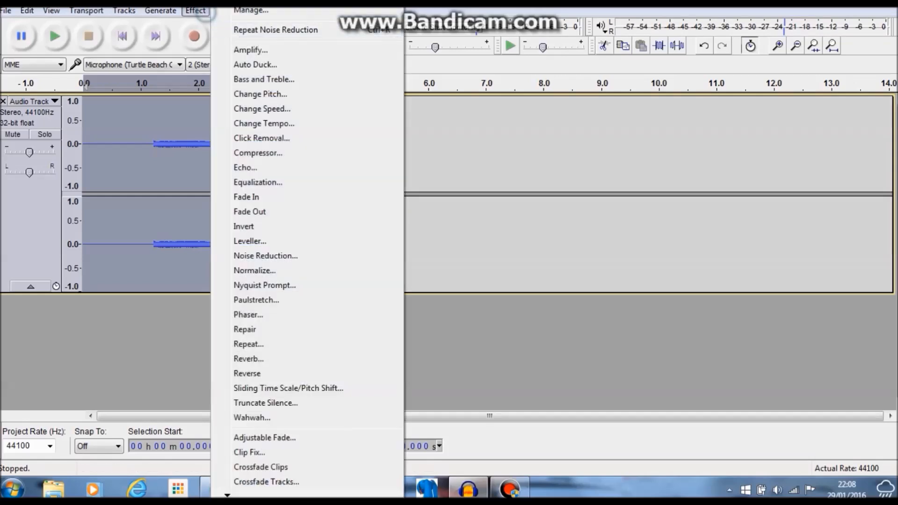
{"action": "left_click", "coordinate": [251, 30]}
{"action": "left_click", "coordinate": [203, 11]}
{"action": "left_click", "coordinate": [247, 29]}
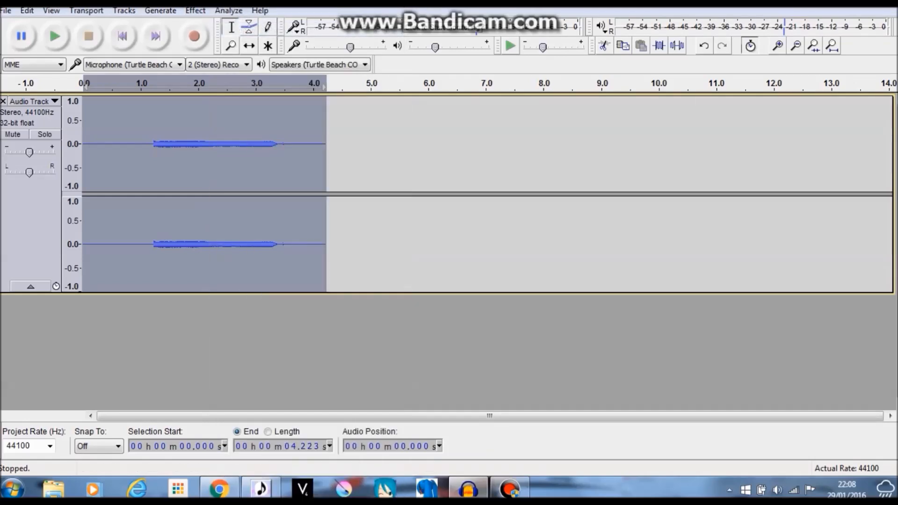
Step: Play the cleaned recording and delete the stray noise after the voice, from about 3.43 to 3.65 seconds
{"action": "left_click", "coordinate": [123, 137]}
{"action": "left_click", "coordinate": [85, 85]}
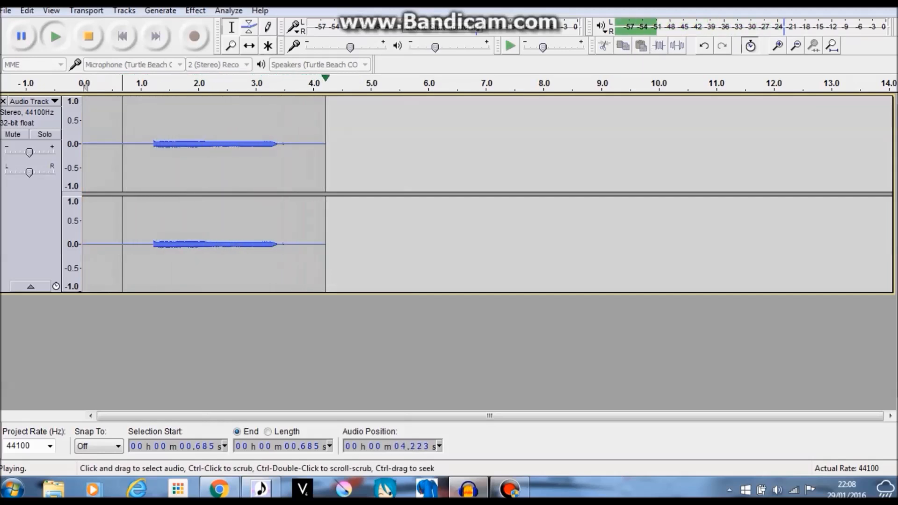
{"action": "left_click_drag", "start_coordinate": [279, 144], "coordinate": [292, 144]}
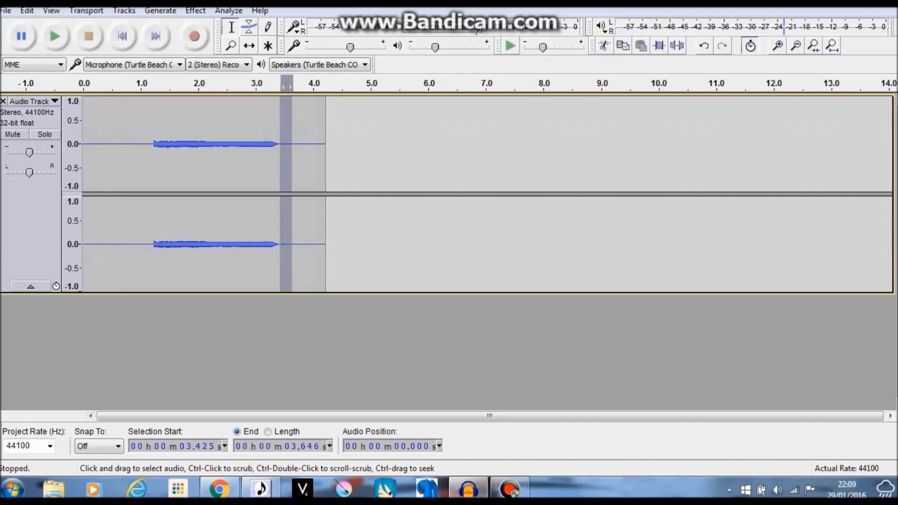
{"action": "key", "text": "Delete"}
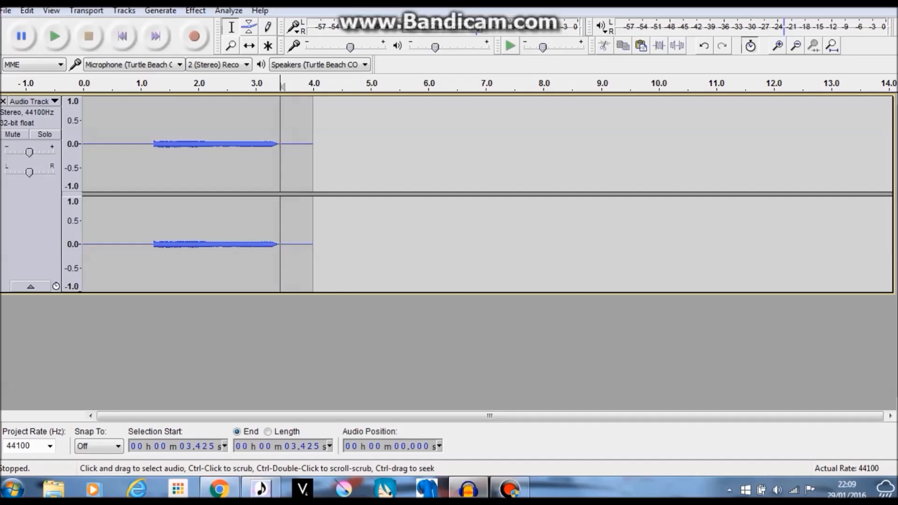
Step: Cut the silence before the voice, from 0 to about 1.24 seconds, and play the new start of the sample
{"action": "left_click", "coordinate": [221, 157]}
{"action": "left_click", "coordinate": [220, 157]}
{"action": "left_click", "coordinate": [220, 157]}
{"action": "left_click", "coordinate": [226, 159]}
{"action": "left_click_drag", "start_coordinate": [628, 416], "coordinate": [359, 417]}
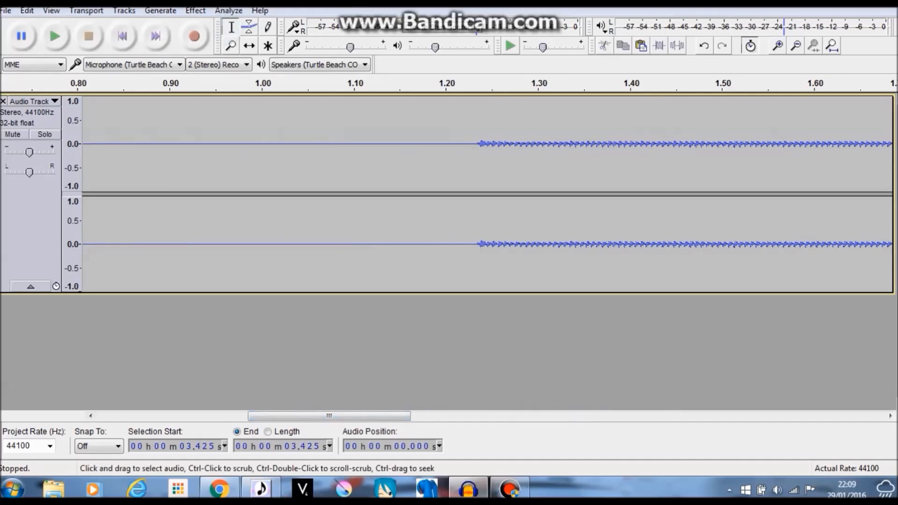
{"action": "left_click_drag", "start_coordinate": [478, 120], "coordinate": [77, 121]}
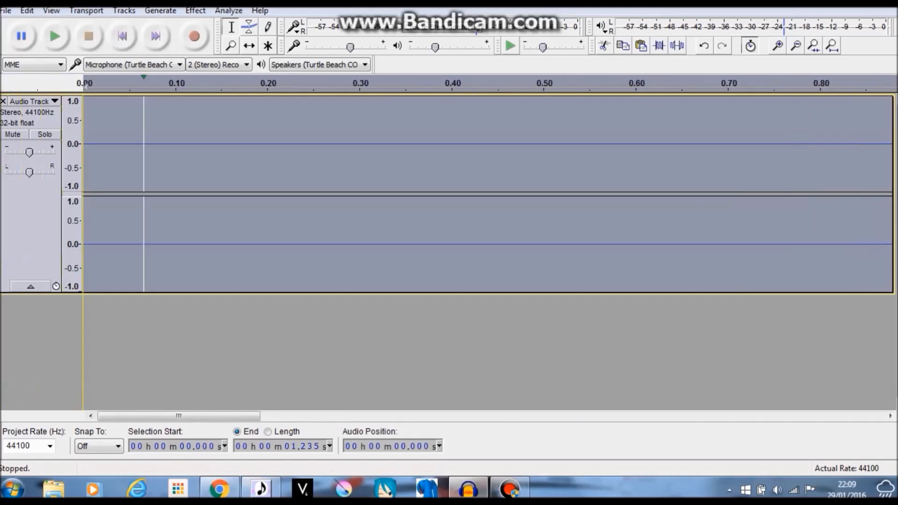
{"action": "left_click", "coordinate": [604, 45]}
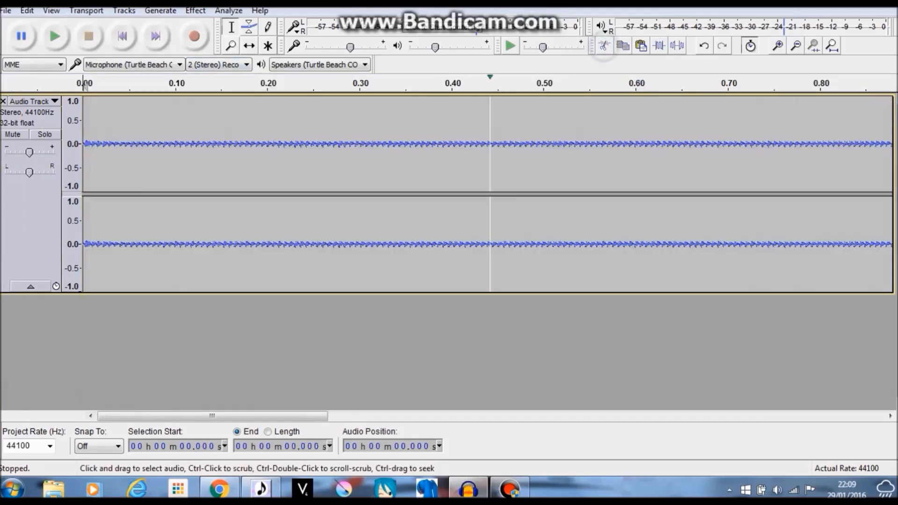
{"action": "left_click", "coordinate": [83, 83]}
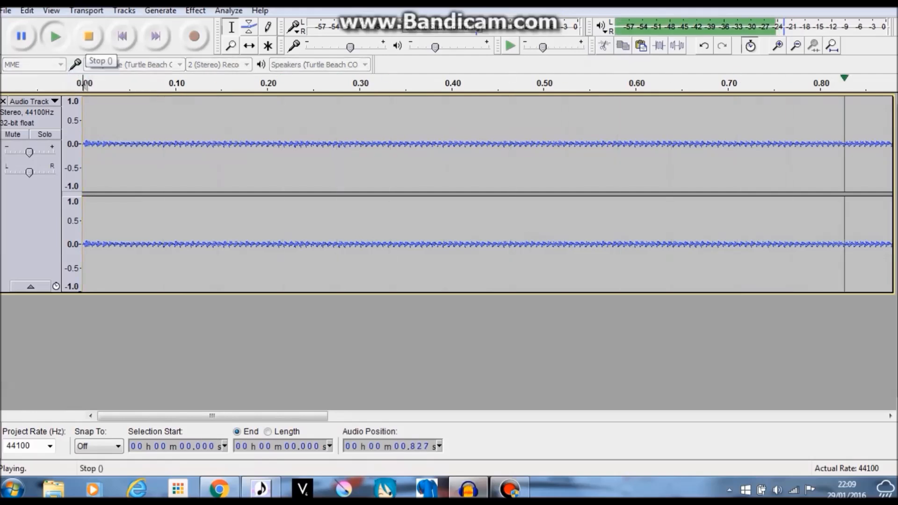
{"action": "left_click", "coordinate": [88, 43]}
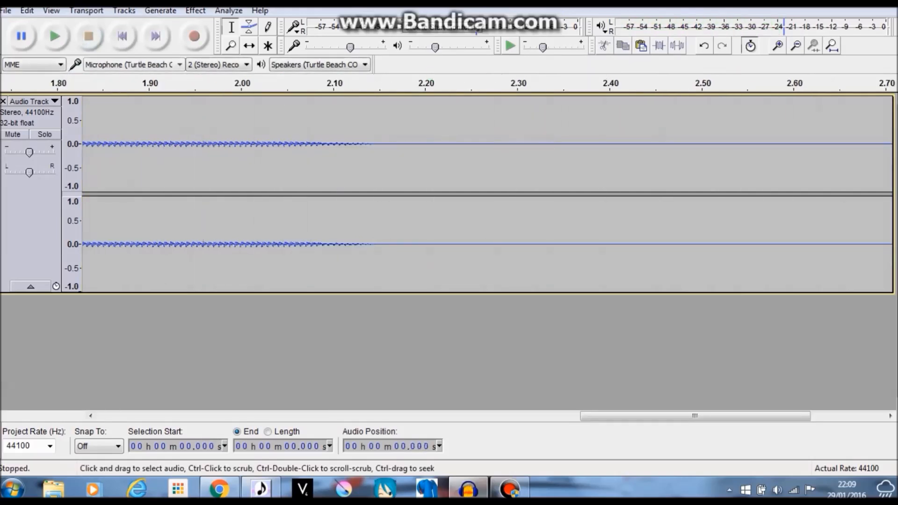
Step: Delete the silence after the voice, from about 2.14 seconds to the end, and play the trimmed sample from the start
{"action": "left_click_drag", "start_coordinate": [374, 112], "coordinate": [892, 112]}
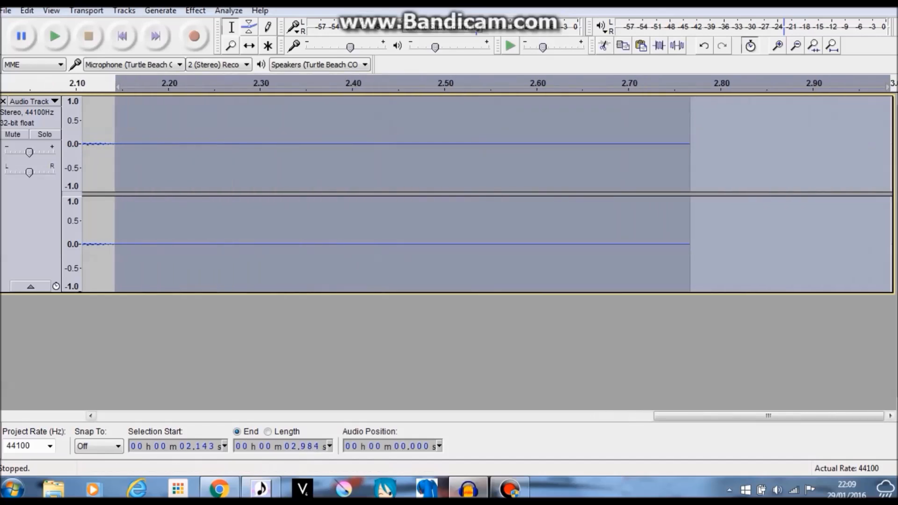
{"action": "key", "text": "Delete"}
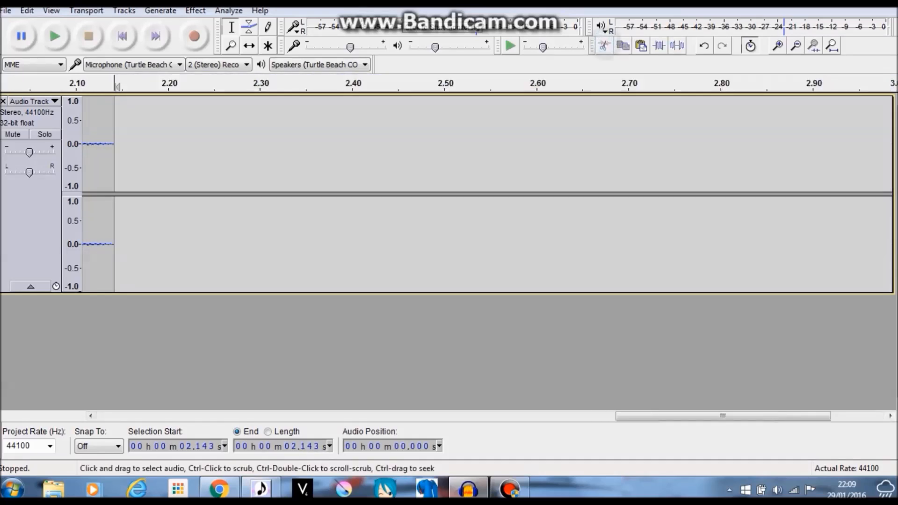
{"action": "left_click_drag", "start_coordinate": [723, 416], "coordinate": [204, 416]}
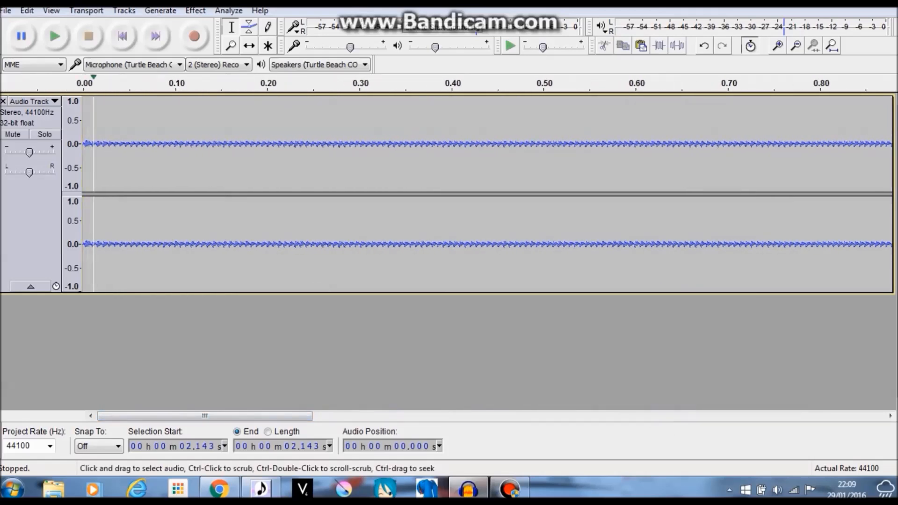
{"action": "left_click", "coordinate": [94, 82]}
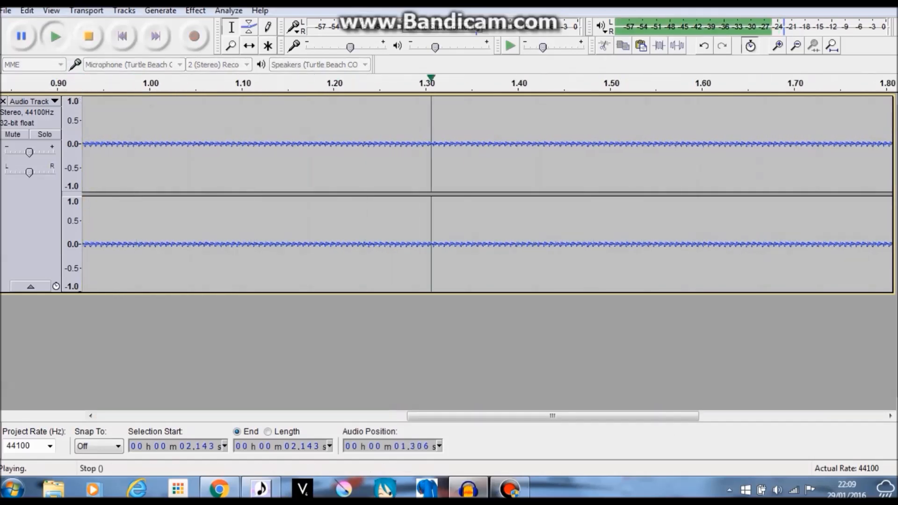
Step: Consult the hiragana chart and export the trimmed sample from Audacity as the 16-bit WAV file "a" in My Documents' Test UTAU folder, leaving the metadata blank
{"action": "key", "text": "alt+Tab"}
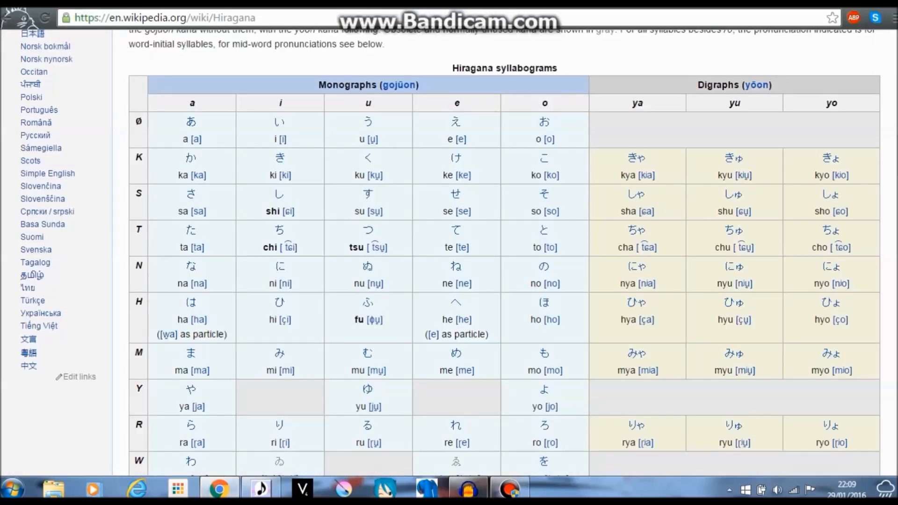
{"action": "left_click", "coordinate": [468, 489]}
{"action": "left_click", "coordinate": [6, 10]}
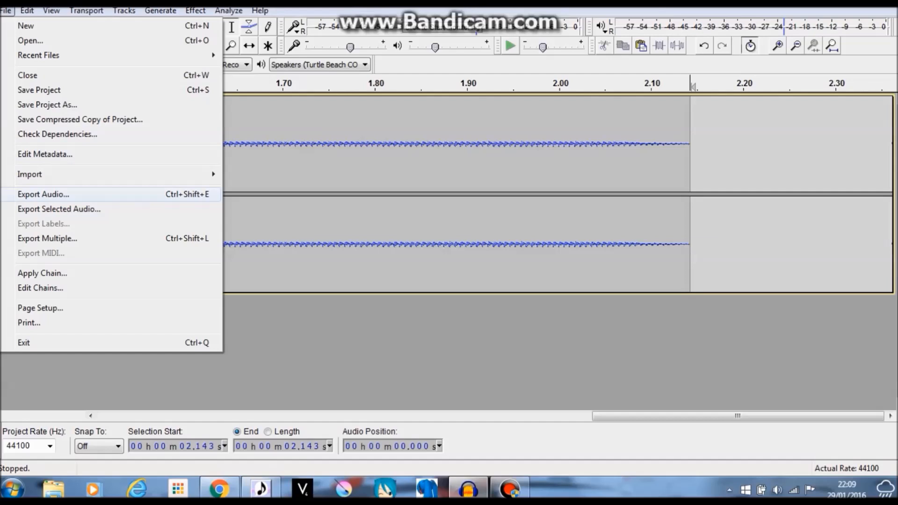
{"action": "left_click", "coordinate": [41, 194]}
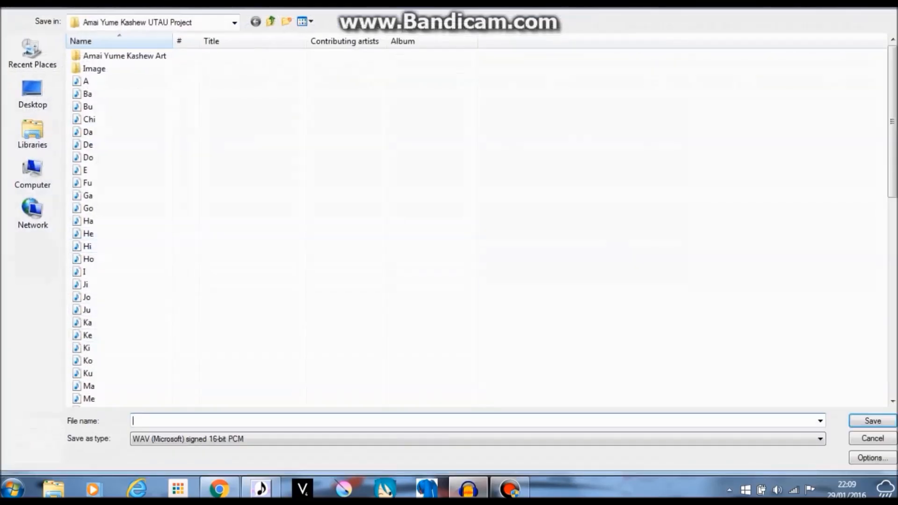
{"action": "left_click", "coordinate": [32, 94]}
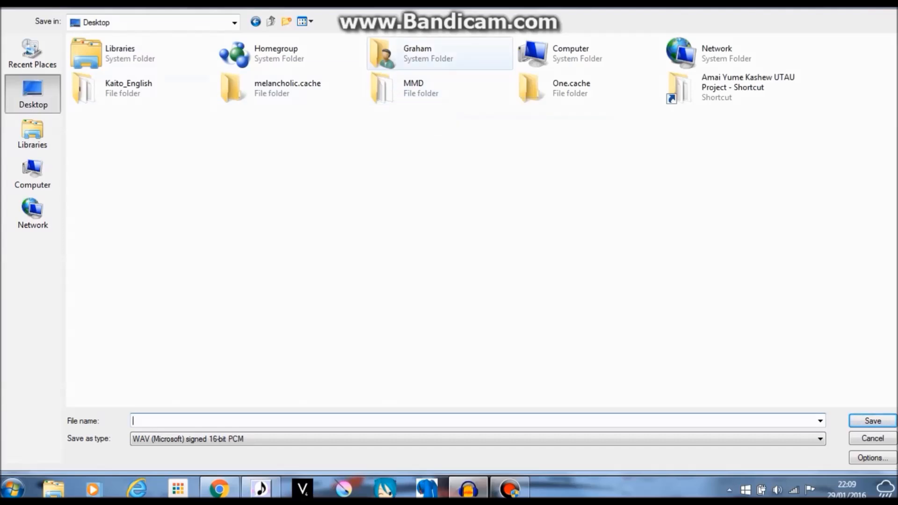
{"action": "double_click", "coordinate": [479, 53]}
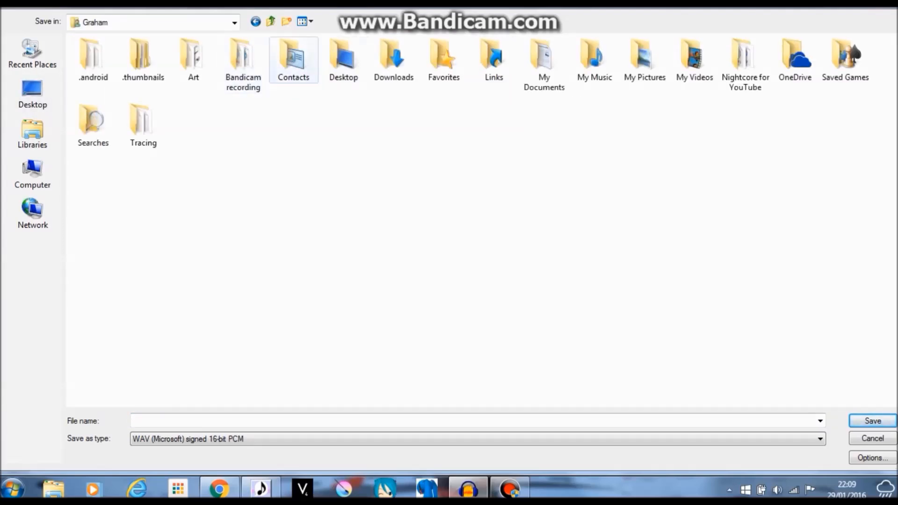
{"action": "double_click", "coordinate": [557, 58]}
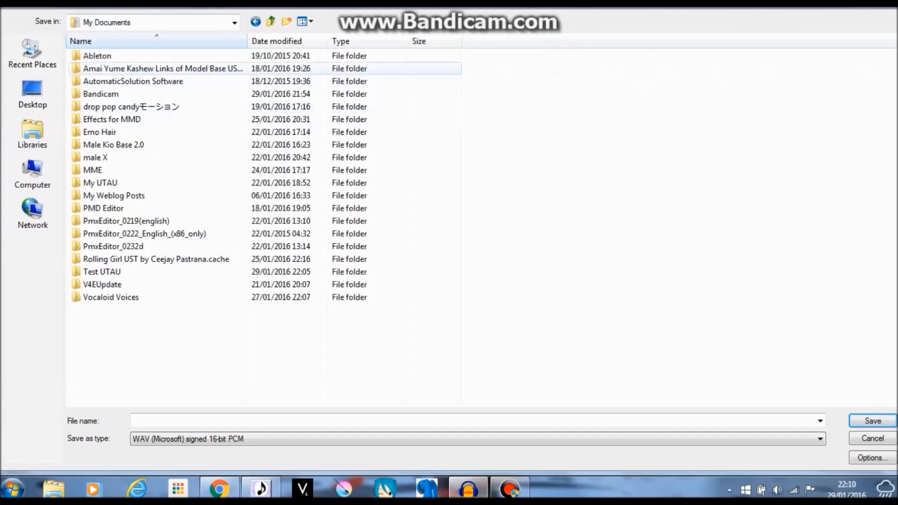
{"action": "double_click", "coordinate": [121, 272]}
{"action": "left_click", "coordinate": [166, 419]}
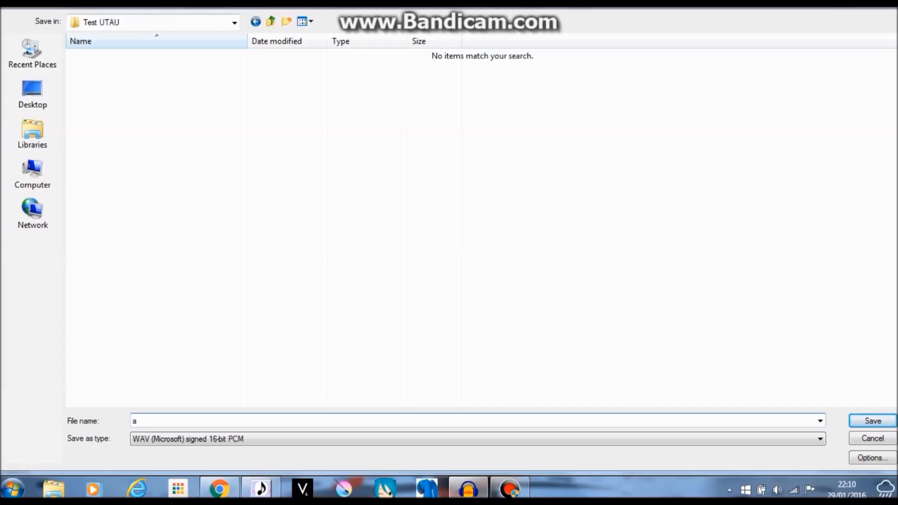
{"action": "key", "text": "Return"}
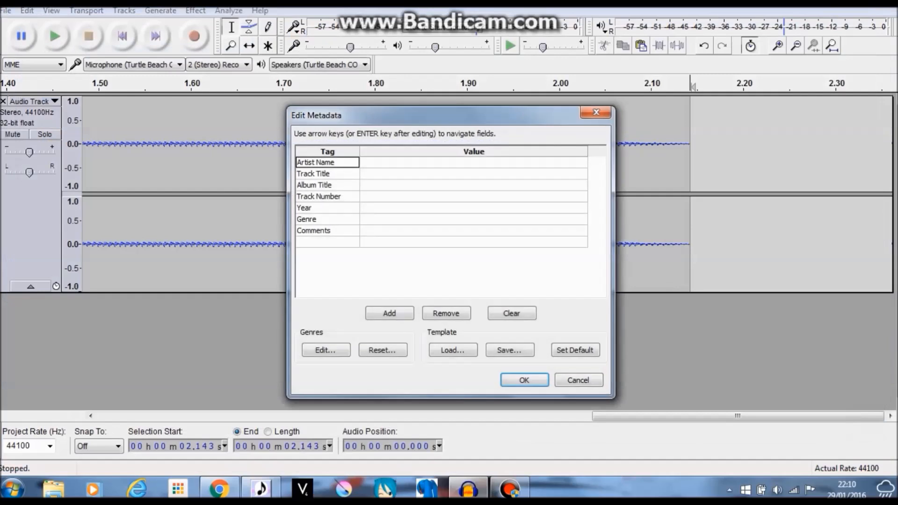
{"action": "left_click", "coordinate": [528, 379]}
Step: Review the hiragana syllable chart in the browser, return to Audacity and briefly play the sample
{"action": "left_click_drag", "start_coordinate": [737, 416], "coordinate": [243, 416]}
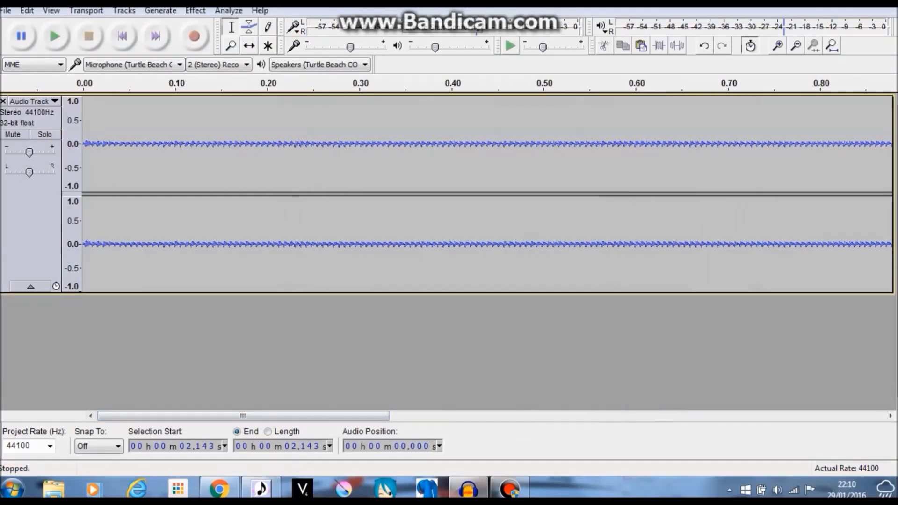
{"action": "left_click", "coordinate": [219, 488]}
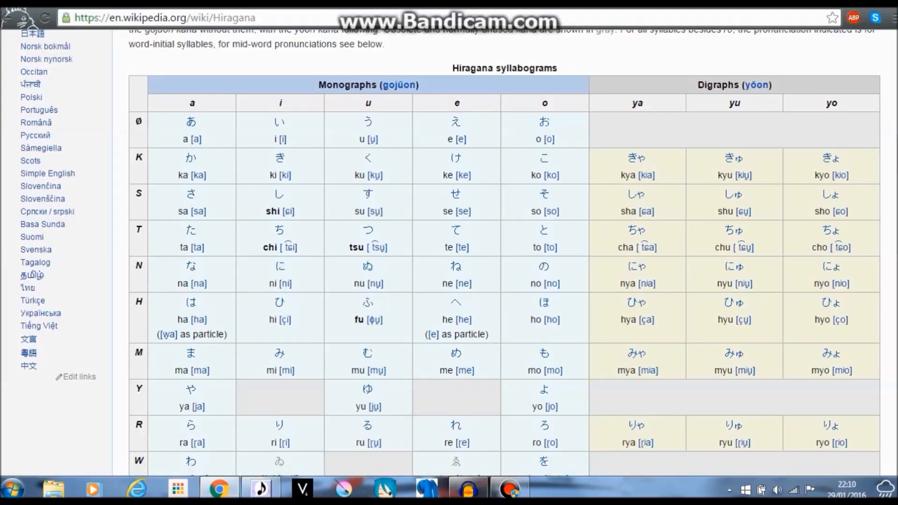
{"action": "left_click", "coordinate": [468, 489]}
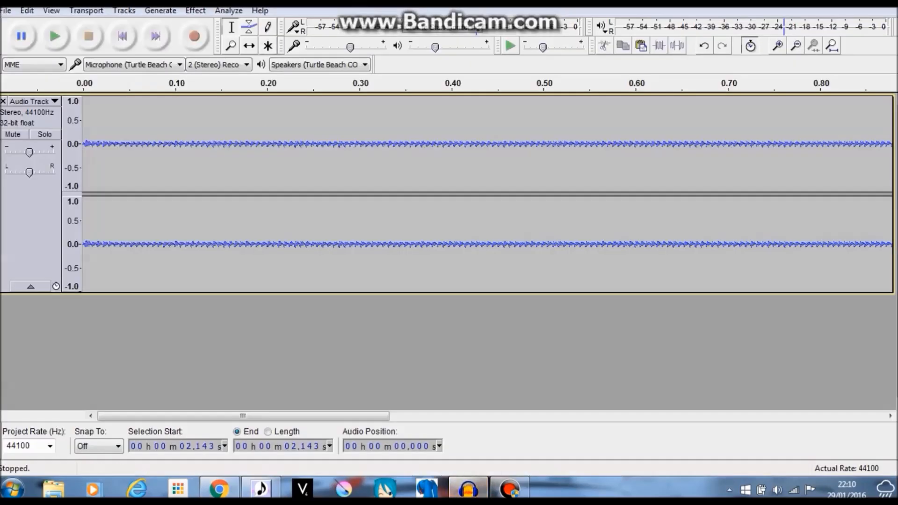
{"action": "left_click", "coordinate": [54, 36]}
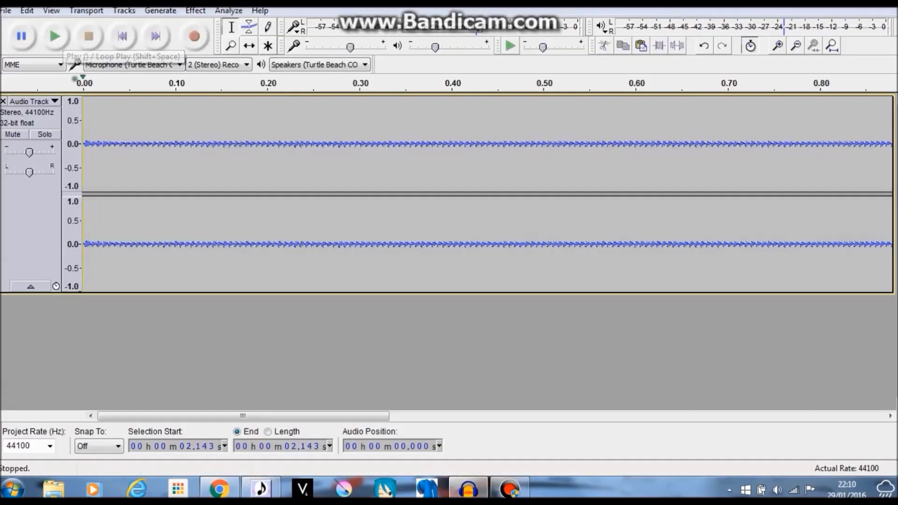
{"action": "left_click", "coordinate": [89, 36]}
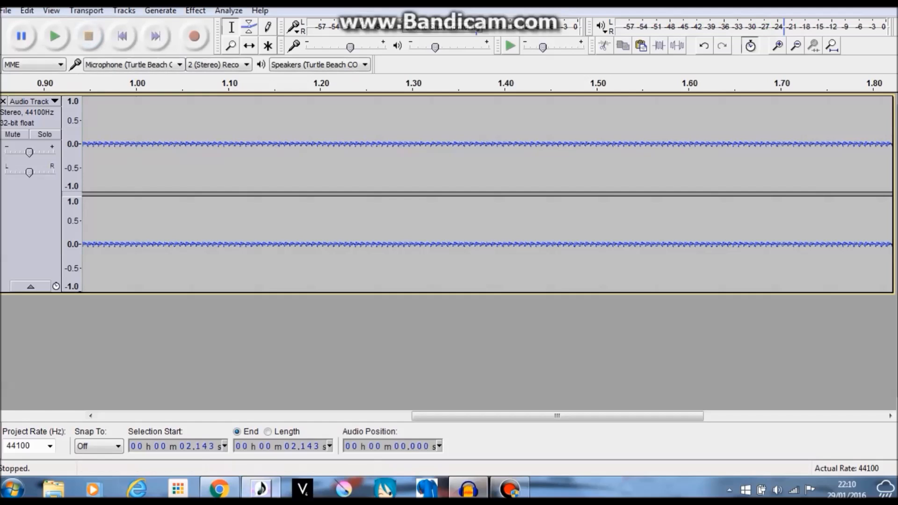
Step: Switch to UTAU, play the song and save the project over the existing -ERROR(Romaji Ver).ust file in the Music library
{"action": "left_click", "coordinate": [261, 489]}
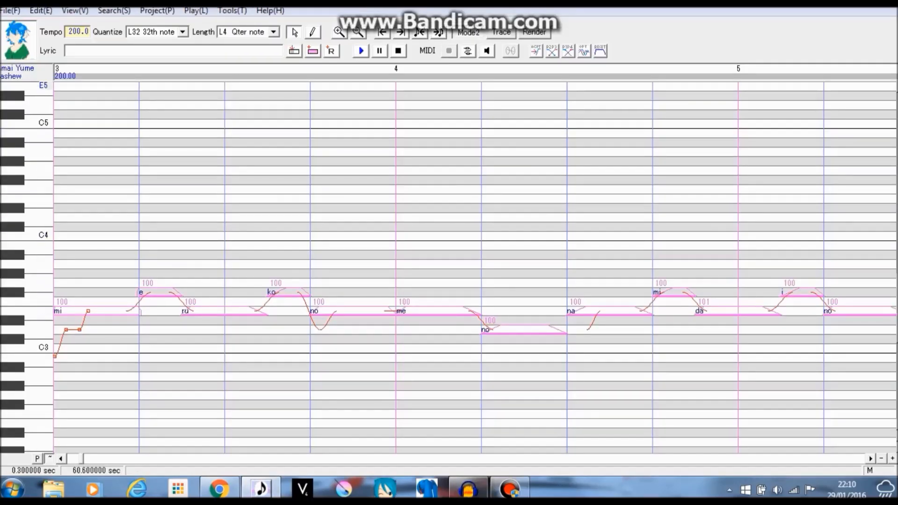
{"action": "left_click", "coordinate": [360, 51]}
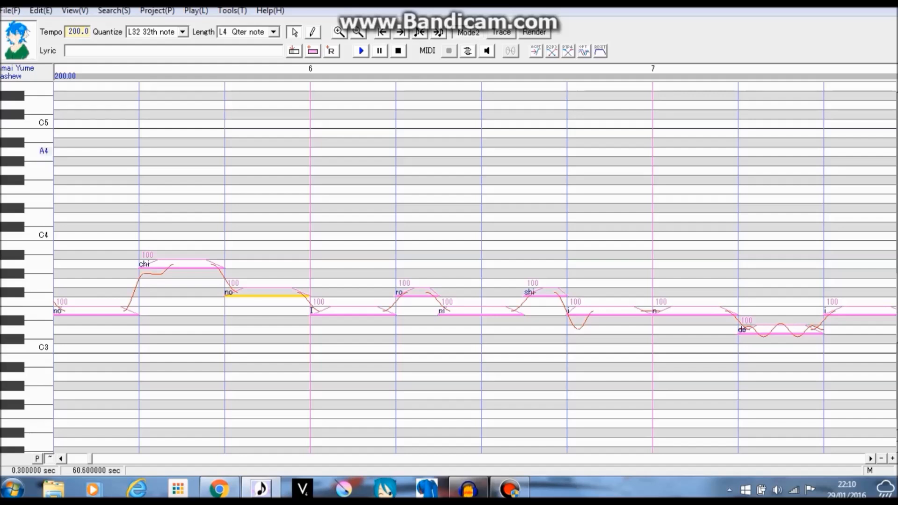
{"action": "key", "text": "alt+f"}
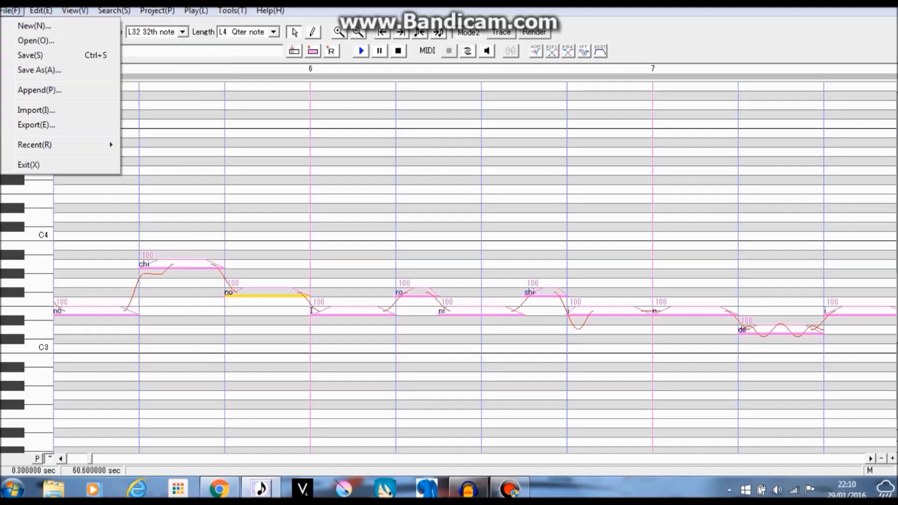
{"action": "key", "text": "s"}
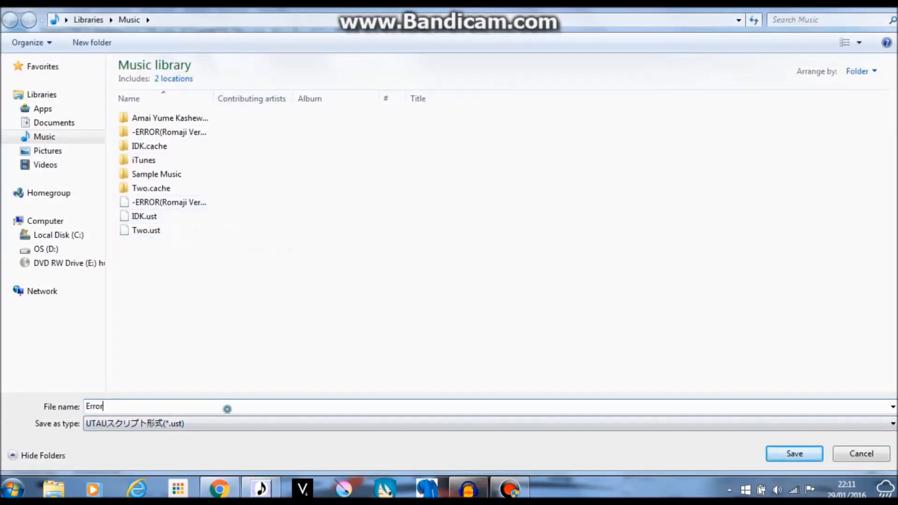
{"action": "left_click", "coordinate": [166, 202]}
{"action": "left_click", "coordinate": [795, 454]}
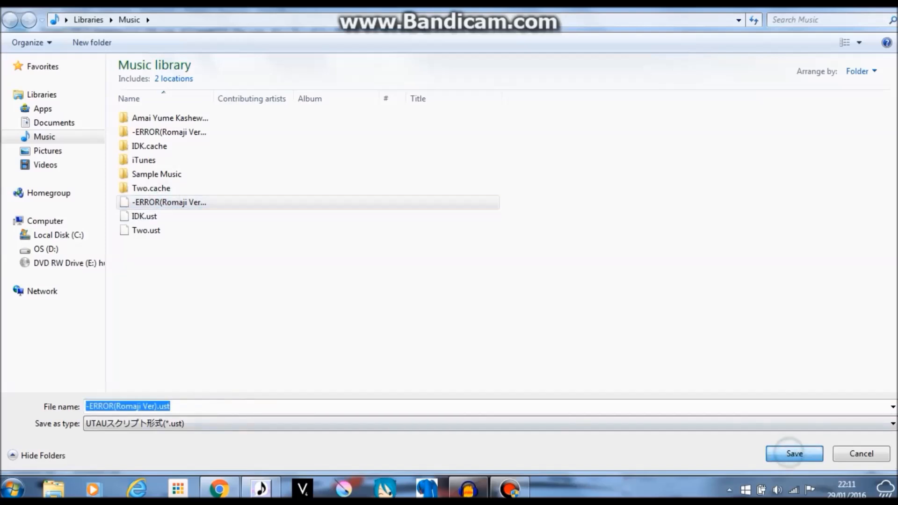
{"action": "left_click", "coordinate": [490, 243]}
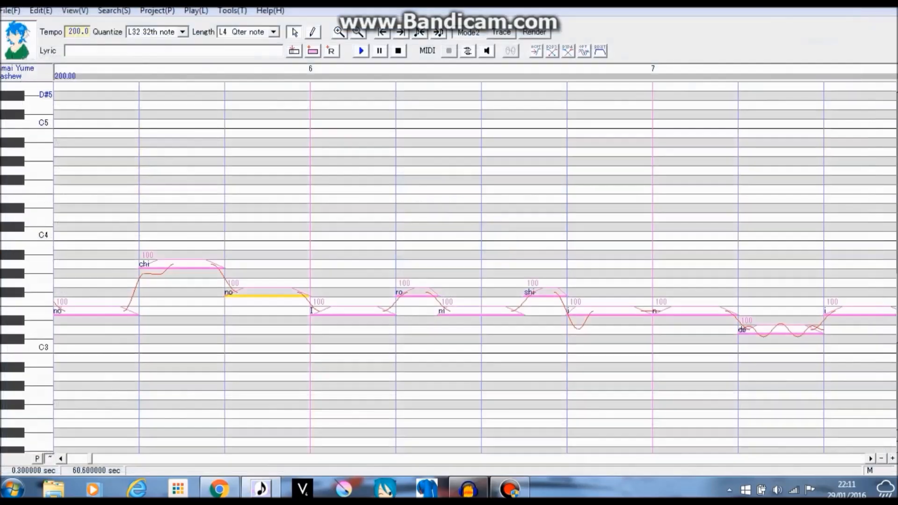
Step: Start a new UTAU project and look through the voice banks offered in its Project Configurations
{"action": "left_click", "coordinate": [5, 11]}
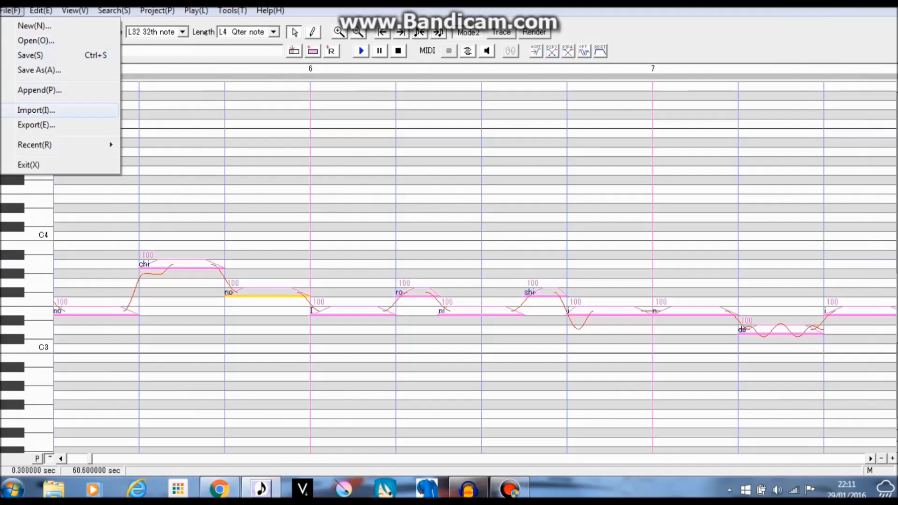
{"action": "left_click", "coordinate": [45, 27]}
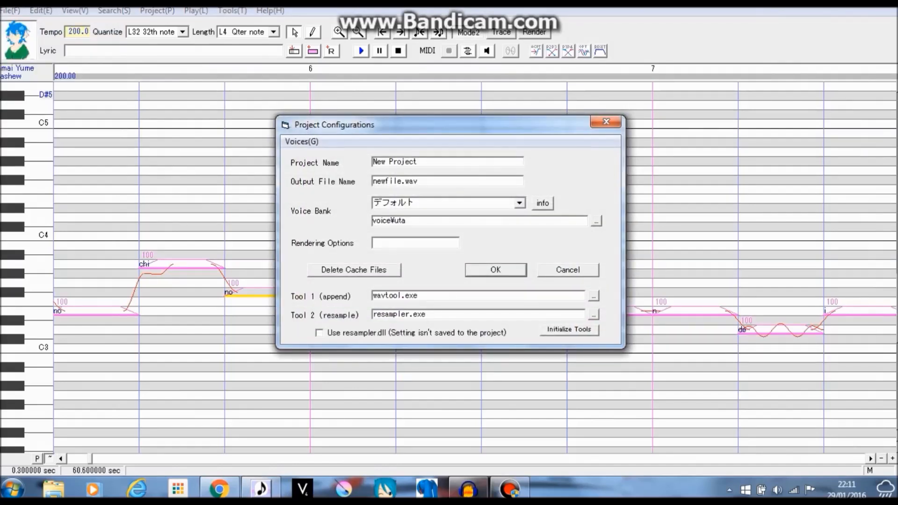
{"action": "left_click", "coordinate": [519, 203]}
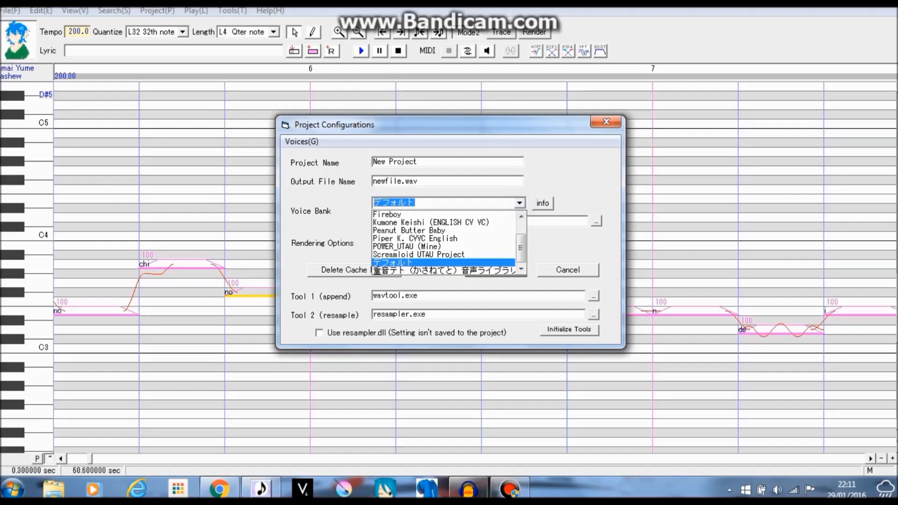
{"action": "scroll", "coordinate": [522, 247], "scroll_direction": "up", "scroll_amount": 1}
{"action": "scroll", "coordinate": [448, 243], "scroll_direction": "down", "scroll_amount": 1}
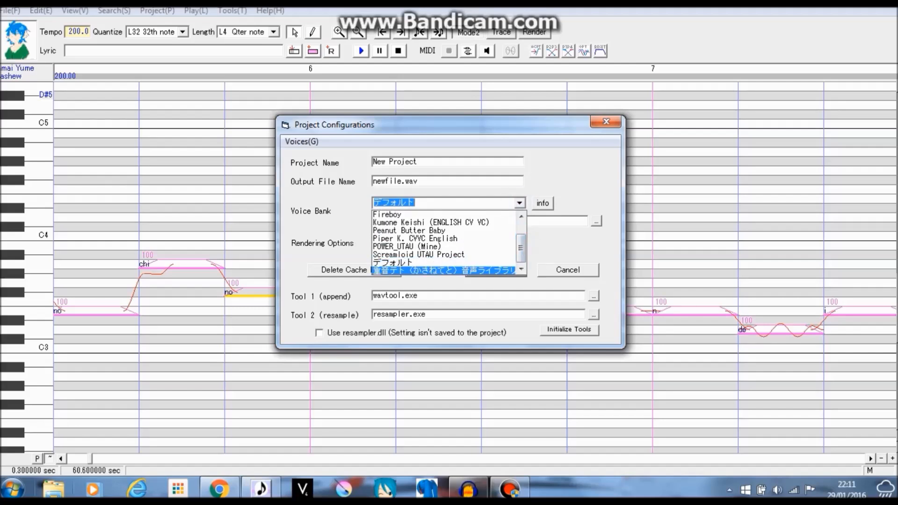
Step: Browse in Windows Explorer to Local Disk (C:), Program Files, UTAU, voice and check the contents of the Test UTAU folder
{"action": "left_click", "coordinate": [53, 489]}
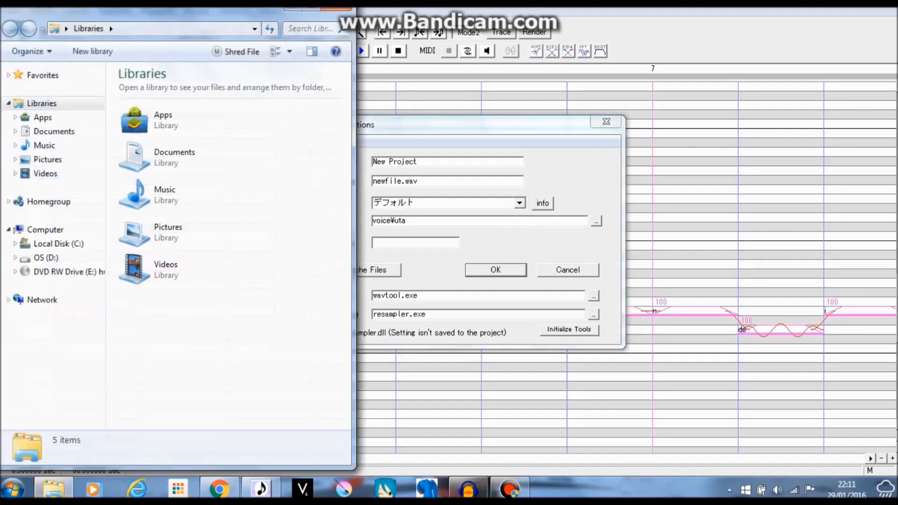
{"action": "left_click", "coordinate": [58, 243]}
{"action": "double_click", "coordinate": [162, 202]}
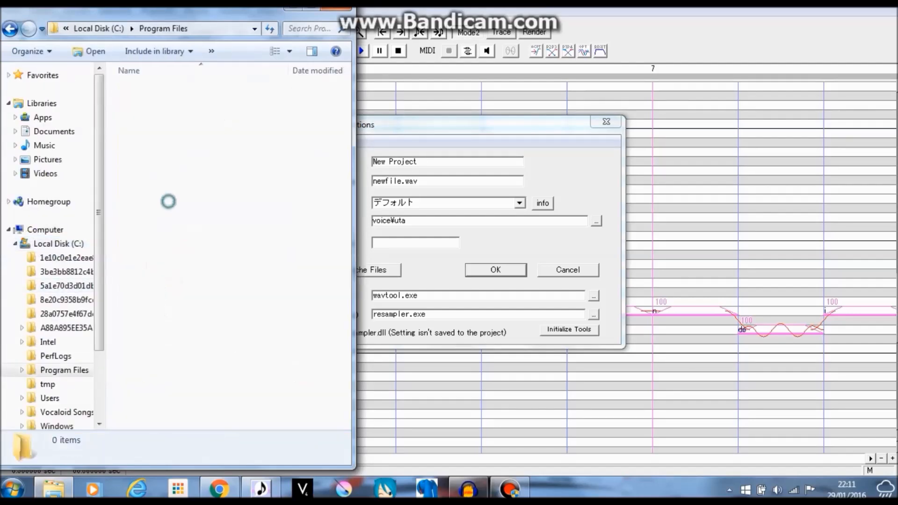
{"action": "scroll", "coordinate": [183, 141], "scroll_direction": "down", "scroll_amount": 10}
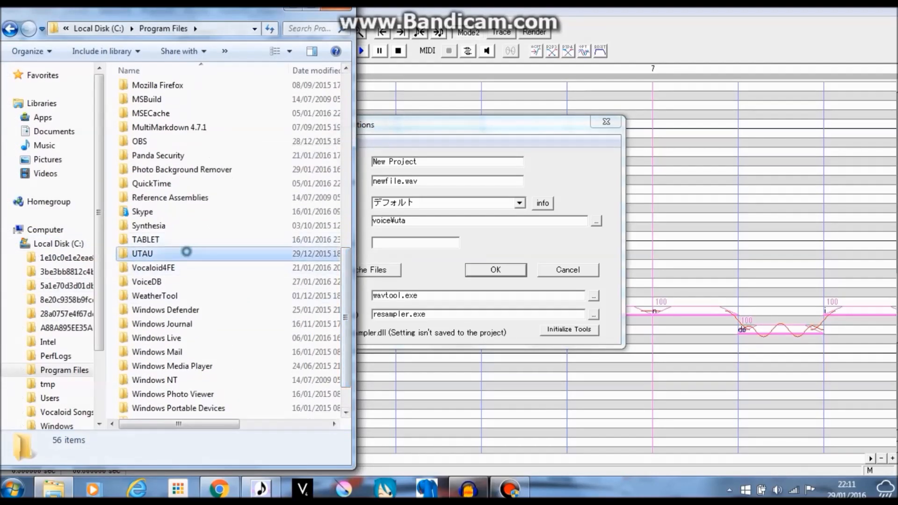
{"action": "double_click", "coordinate": [186, 255]}
{"action": "double_click", "coordinate": [141, 132]}
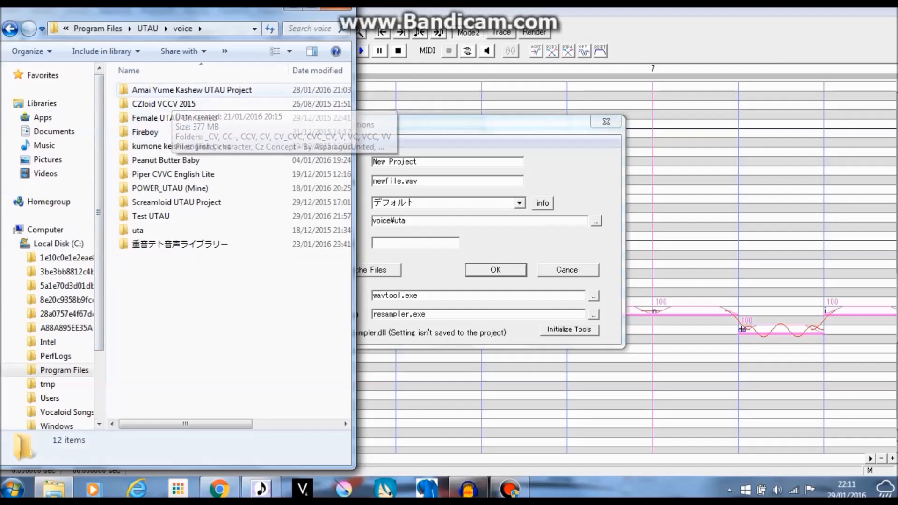
{"action": "double_click", "coordinate": [173, 217]}
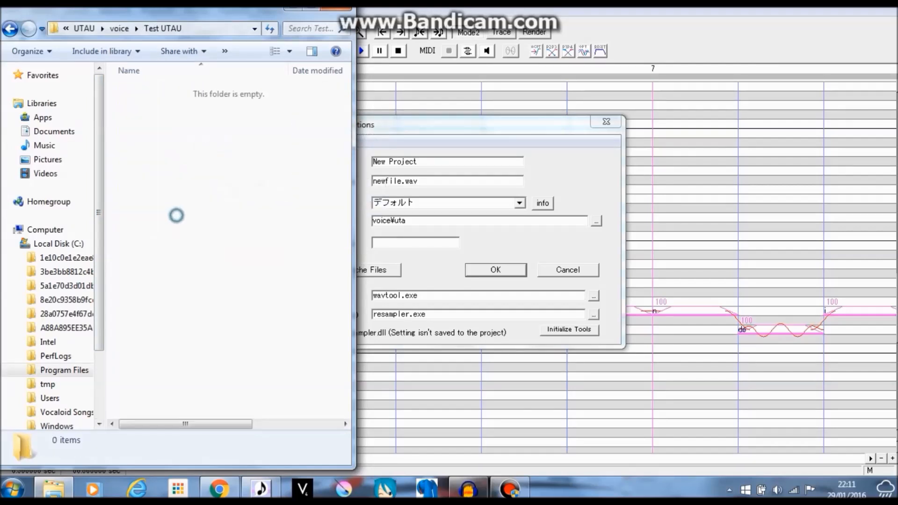
Step: Delete the Test UTAU folder from UTAU's voice folder
{"action": "left_click", "coordinate": [10, 28]}
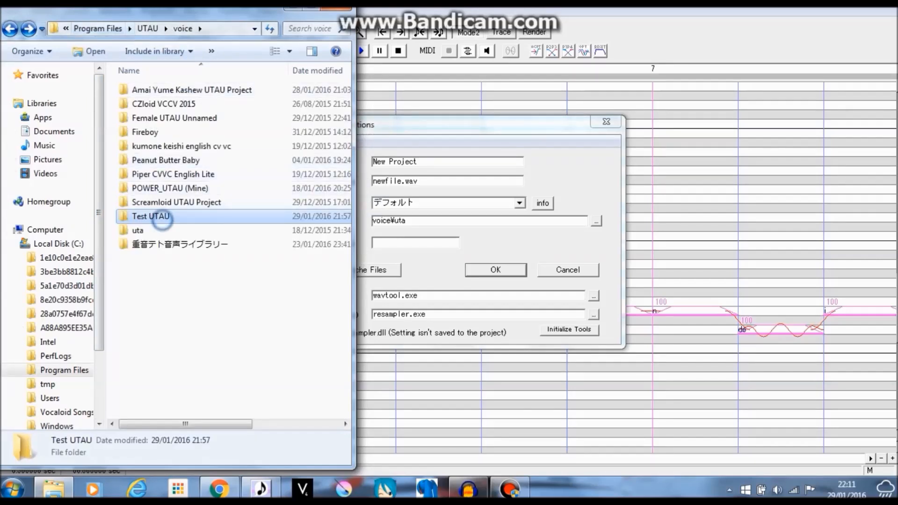
{"action": "right_click", "coordinate": [162, 218]}
{"action": "left_click", "coordinate": [201, 427]}
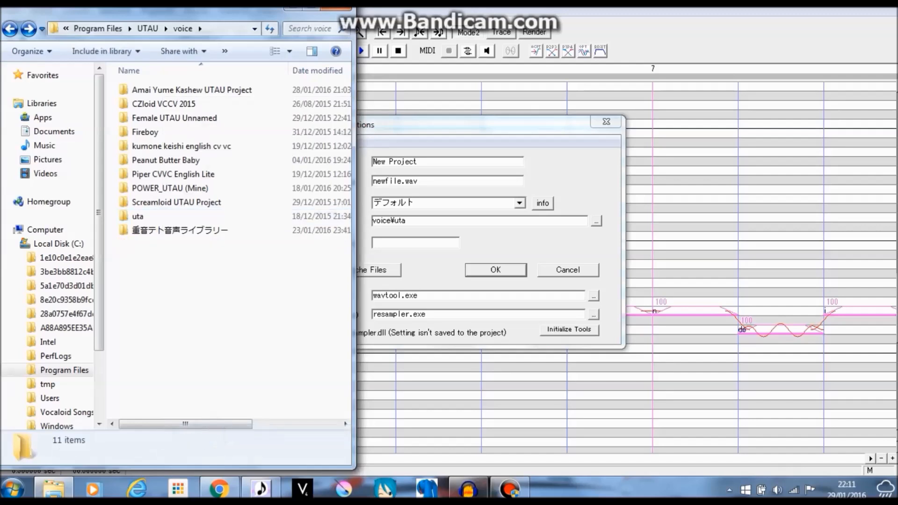
Step: Check the contents of the Test UTAU folder in the Documents library and return to UTAU
{"action": "left_click", "coordinate": [54, 131]}
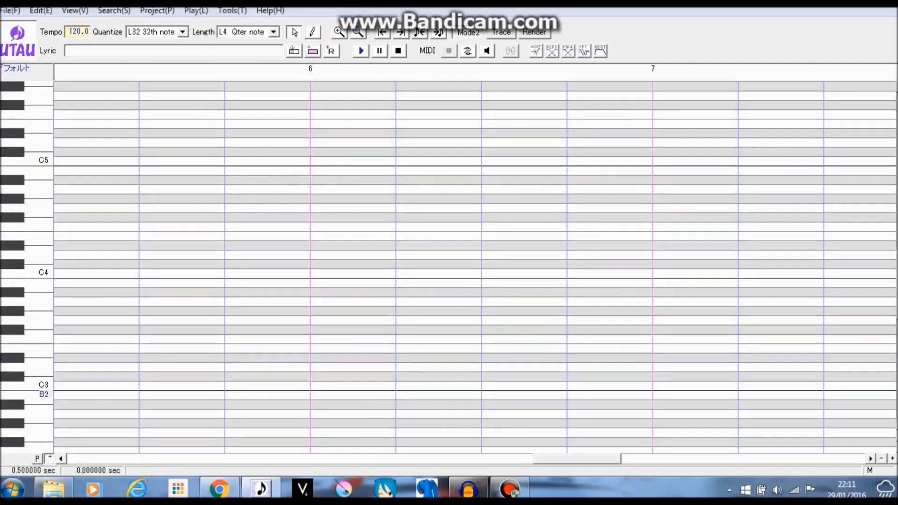
{"action": "left_click", "coordinate": [54, 489]}
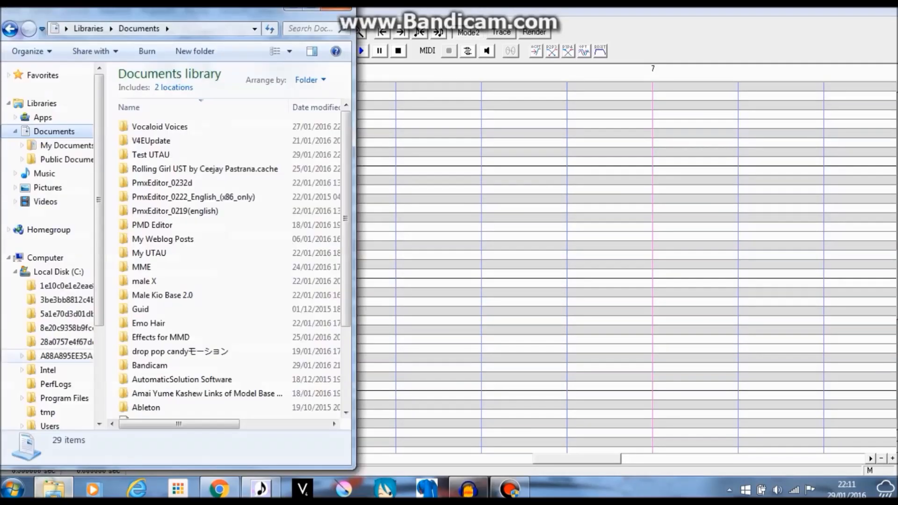
{"action": "double_click", "coordinate": [206, 154]}
{"action": "left_click", "coordinate": [10, 29]}
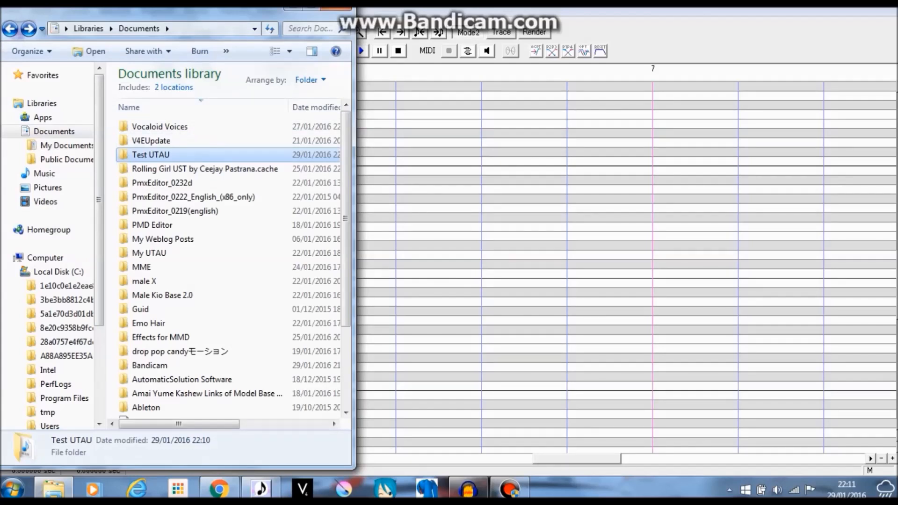
{"action": "left_click", "coordinate": [430, 166]}
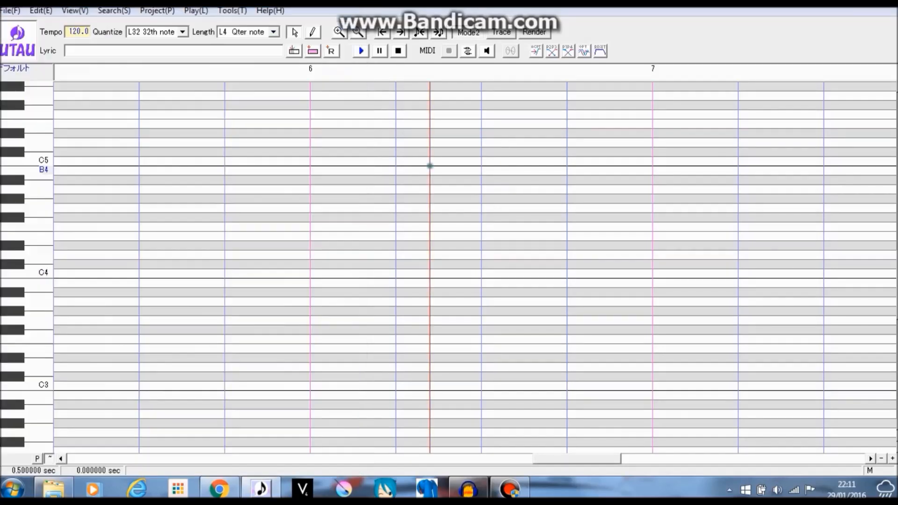
Step: Try to start a new project with CZloid as its voice bank
{"action": "left_click", "coordinate": [157, 11]}
{"action": "left_click", "coordinate": [11, 11]}
{"action": "left_click", "coordinate": [11, 11]}
{"action": "left_click", "coordinate": [36, 26]}
{"action": "left_click", "coordinate": [518, 202]}
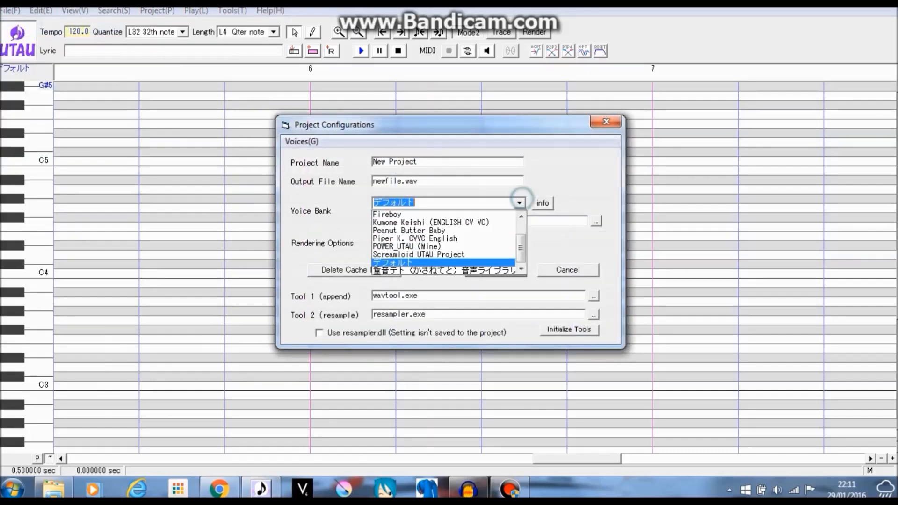
{"action": "left_click", "coordinate": [523, 231]}
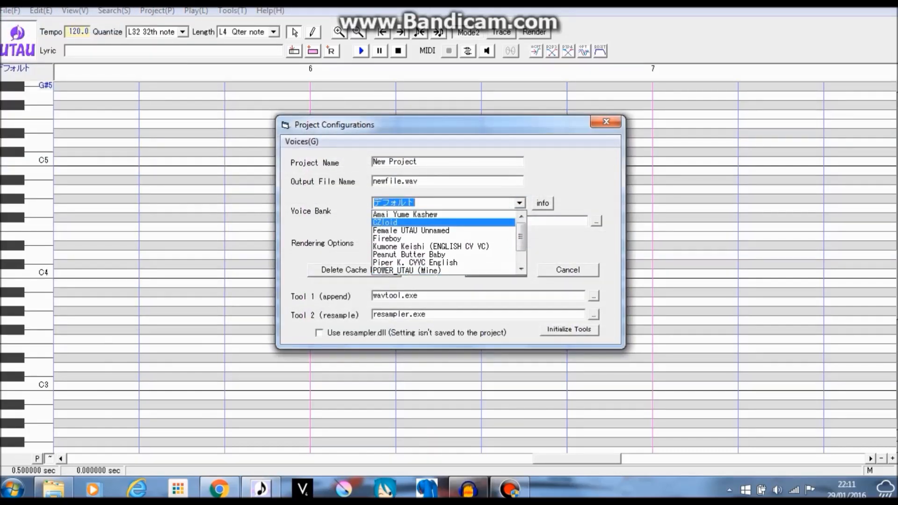
{"action": "left_click", "coordinate": [403, 223]}
{"action": "left_click", "coordinate": [495, 269]}
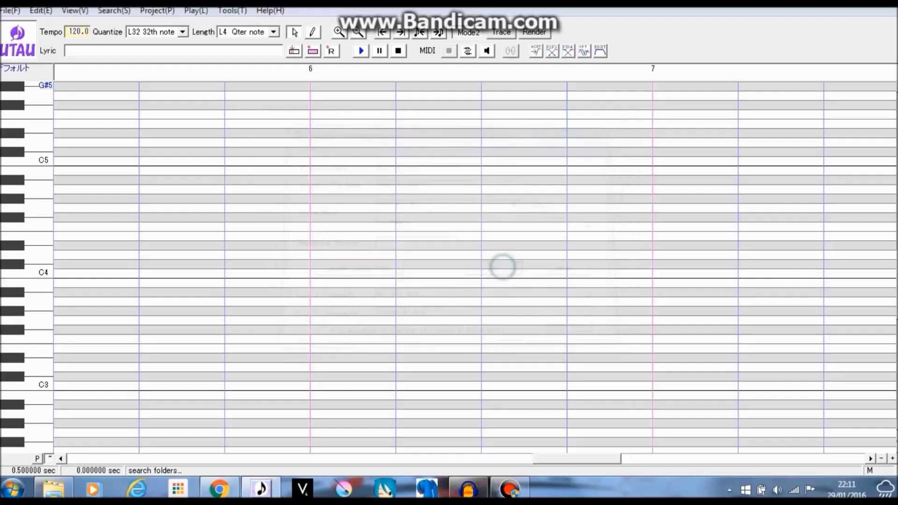
Step: Set the project's voice bank to Amai Yume Kashew in the project properties
{"action": "key", "text": "alt+p"}
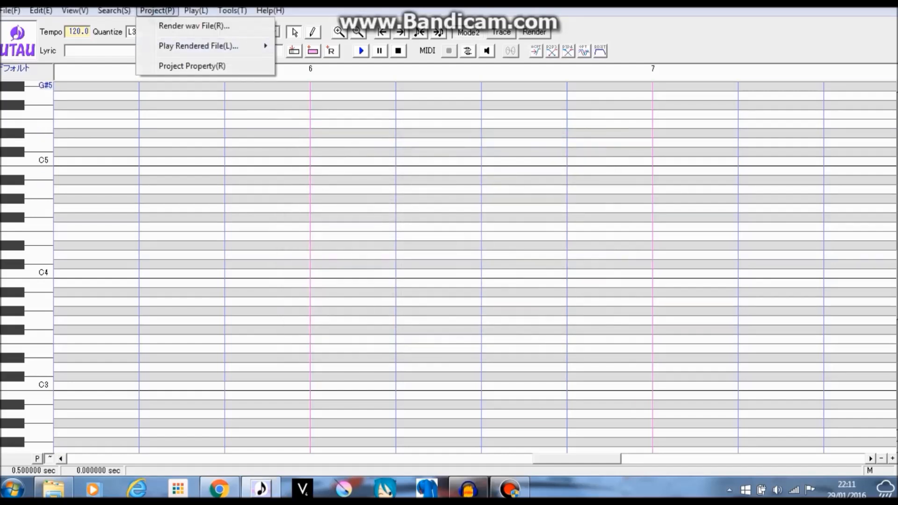
{"action": "key", "text": "Down"}
{"action": "key", "text": "Down"}
{"action": "key", "text": "Return"}
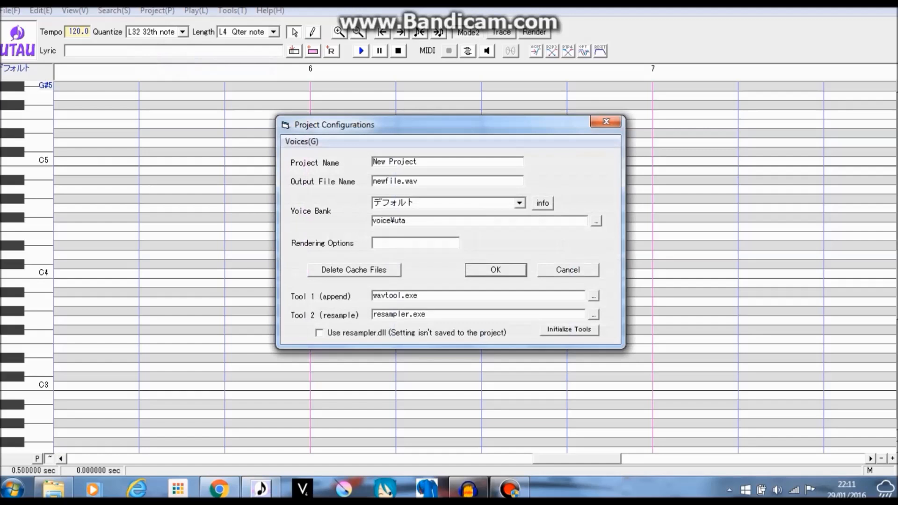
{"action": "left_click", "coordinate": [519, 204]}
{"action": "scroll", "coordinate": [468, 234], "scroll_direction": "up", "scroll_amount": 2}
{"action": "left_click", "coordinate": [496, 212]}
{"action": "left_click", "coordinate": [495, 270]}
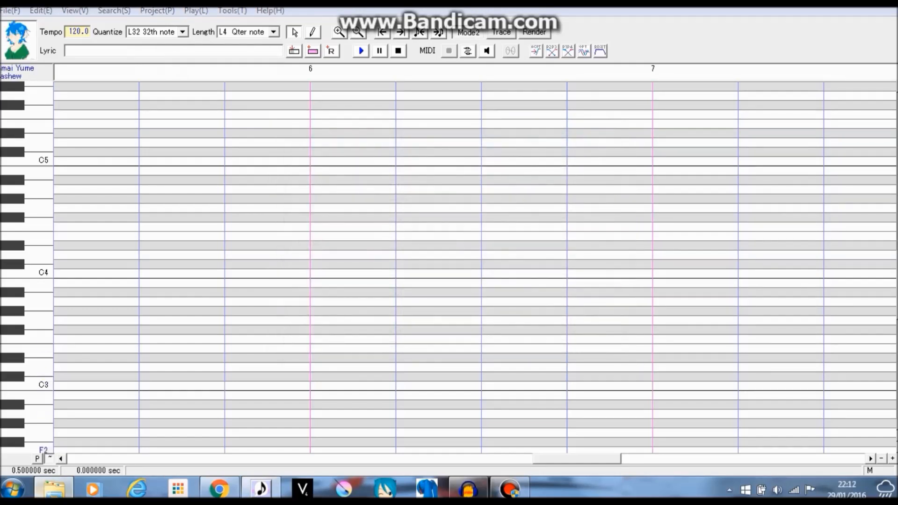
Step: Restart UTAU, discarding the unsaved changes to the project
{"action": "left_click", "coordinate": [53, 489]}
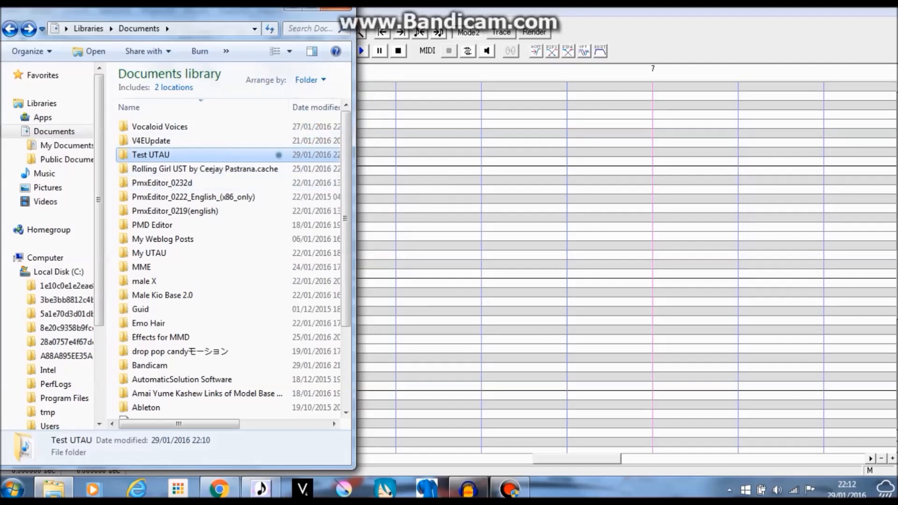
{"action": "left_click", "coordinate": [886, 8]}
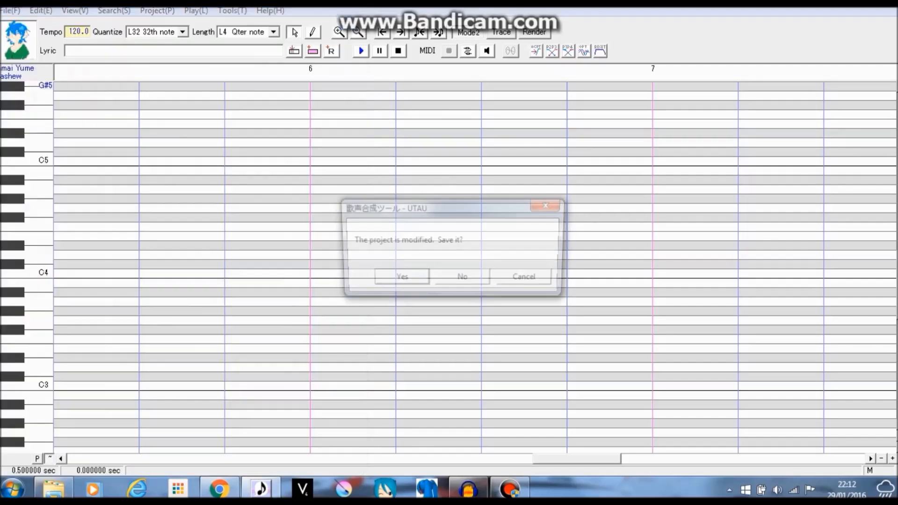
{"action": "left_click", "coordinate": [461, 279]}
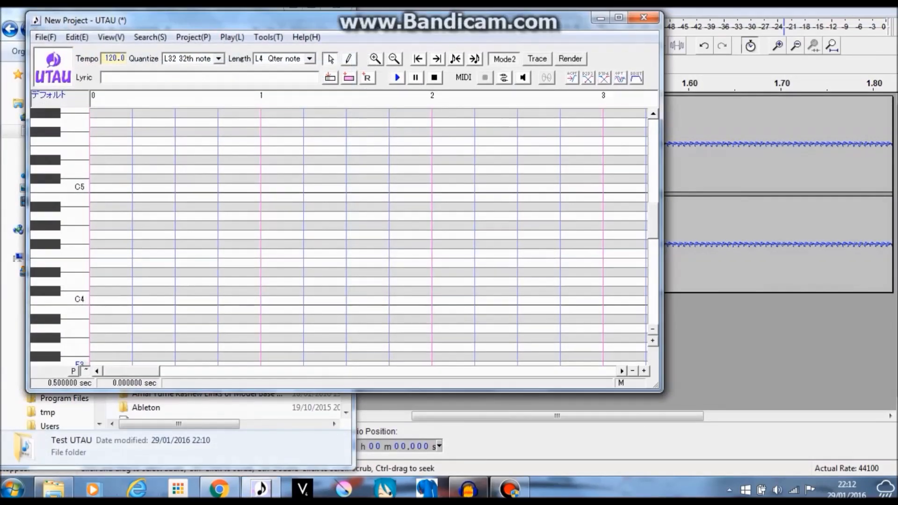
Step: Rename the Test UTAU folder in the Documents library as TestUTAU, without the space
{"action": "left_click", "coordinate": [54, 489]}
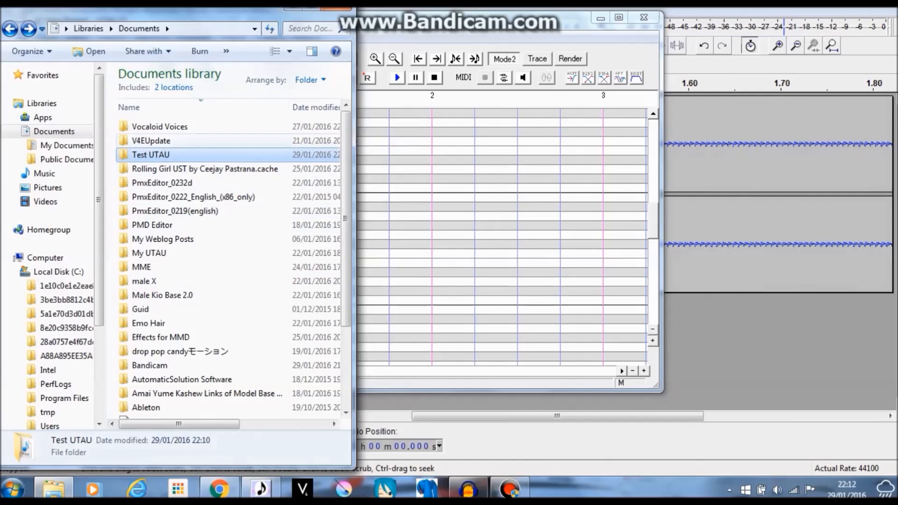
{"action": "right_click", "coordinate": [141, 154]}
{"action": "double_click", "coordinate": [129, 155]}
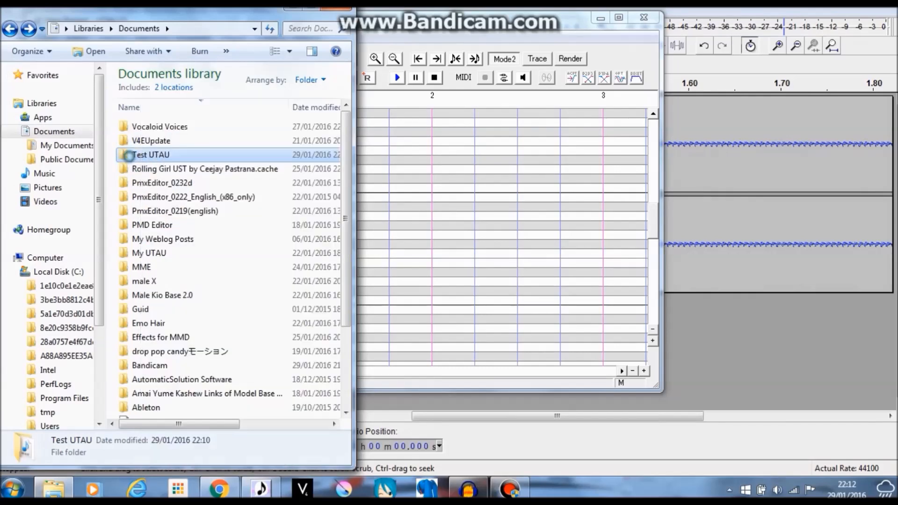
{"action": "key", "text": "BackSpace"}
{"action": "right_click", "coordinate": [136, 154]}
{"action": "left_click", "coordinate": [174, 426]}
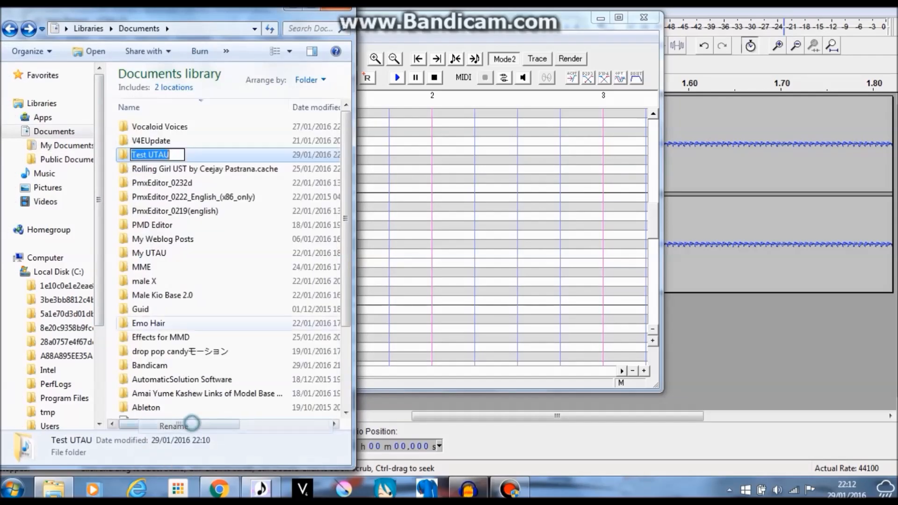
{"action": "left_click", "coordinate": [148, 154]}
{"action": "key", "text": "BackSpace"}
{"action": "key", "text": "Return"}
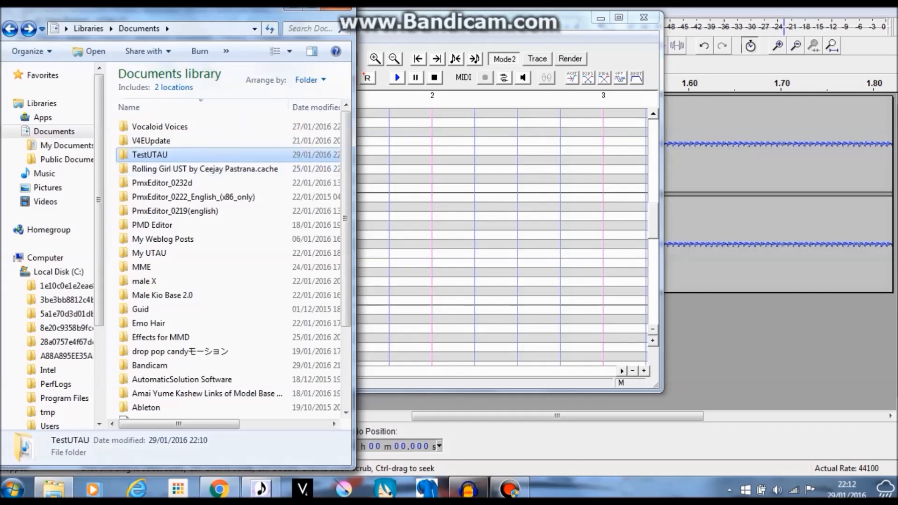
{"action": "scroll", "coordinate": [313, 158], "scroll_direction": "right", "scroll_amount": 2}
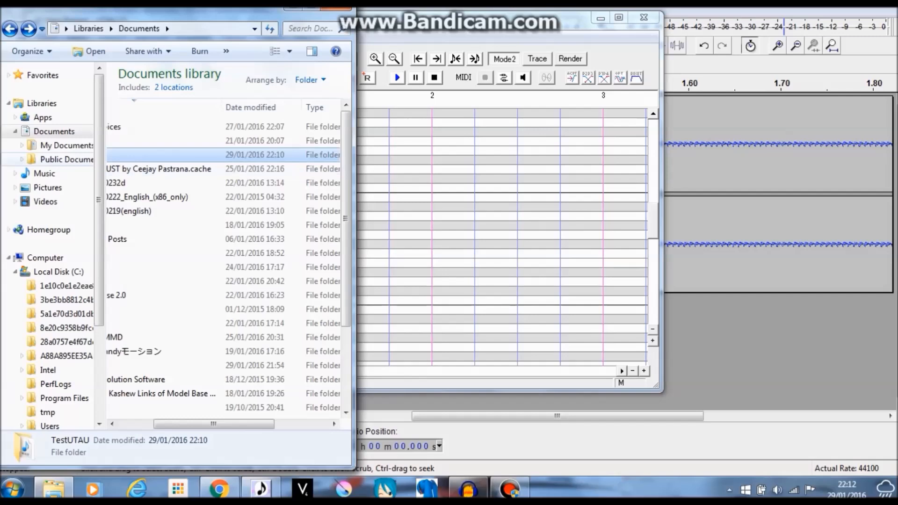
Step: Copy the TestUTAU folder from the Documents library into C:\Program Files\UTAU\voice, granting administrator permission
{"action": "right_click", "coordinate": [135, 153]}
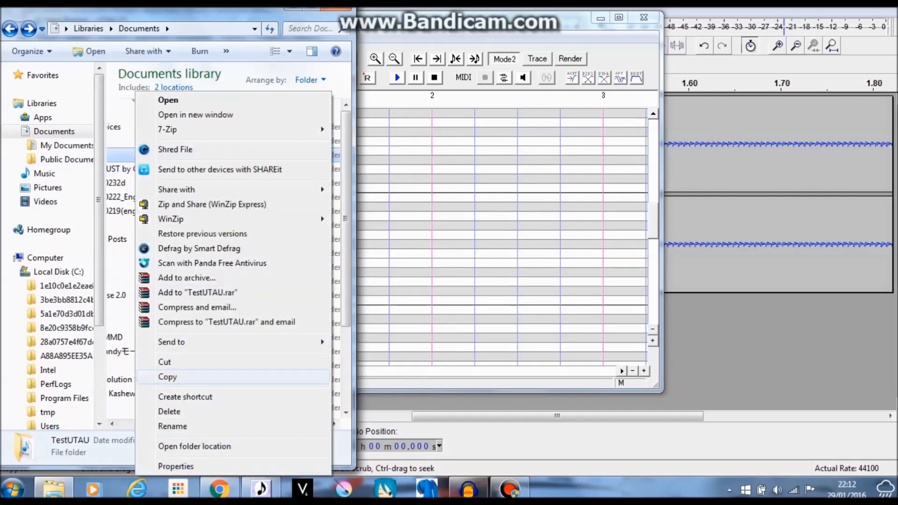
{"action": "left_click", "coordinate": [184, 376]}
{"action": "left_click", "coordinate": [68, 275]}
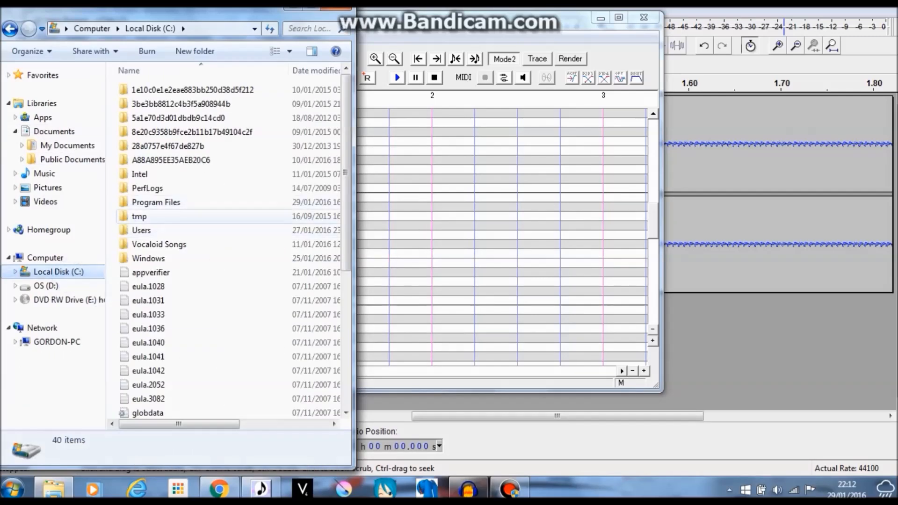
{"action": "double_click", "coordinate": [215, 198]}
{"action": "scroll", "coordinate": [214, 234], "scroll_direction": "down", "scroll_amount": 9}
{"action": "double_click", "coordinate": [192, 252]}
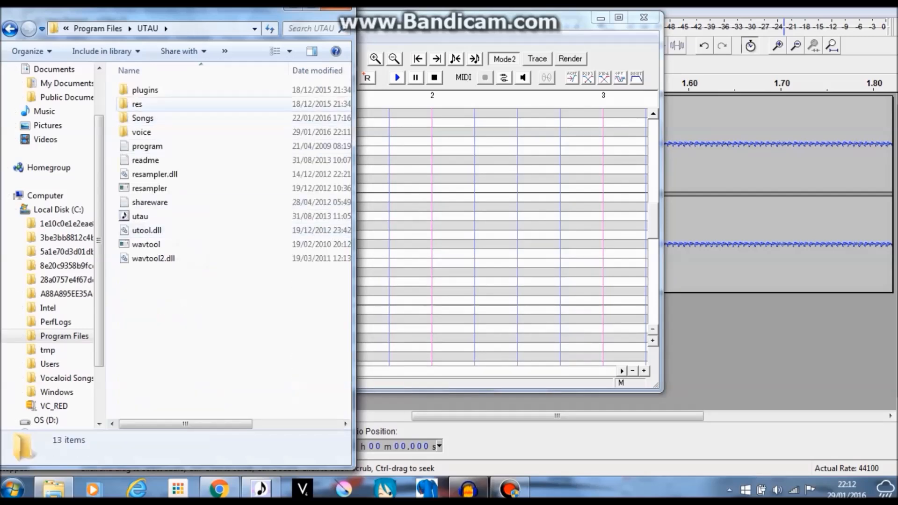
{"action": "double_click", "coordinate": [171, 131]}
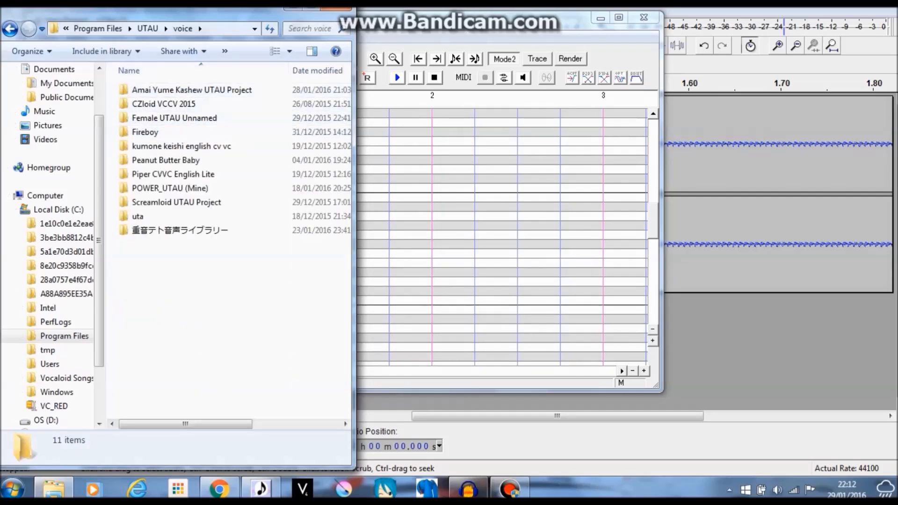
{"action": "right_click", "coordinate": [189, 264]}
{"action": "left_click", "coordinate": [220, 357]}
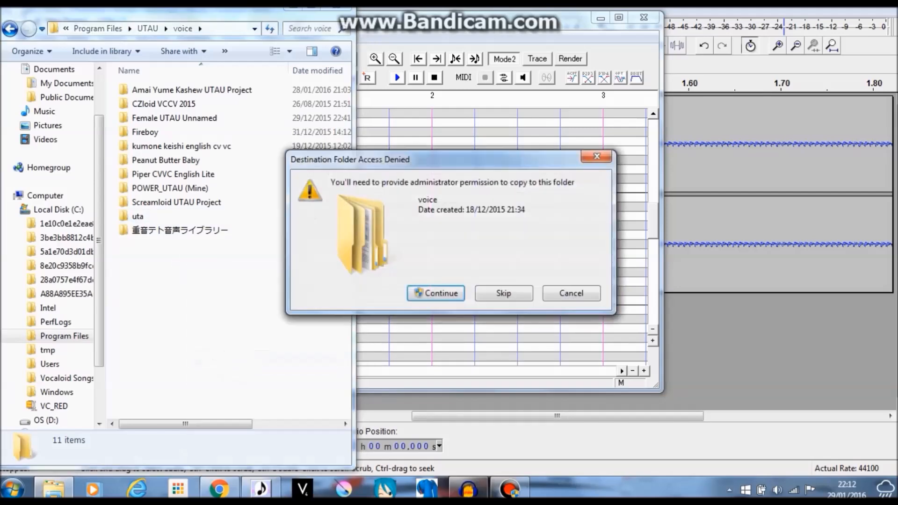
{"action": "left_click", "coordinate": [451, 295]}
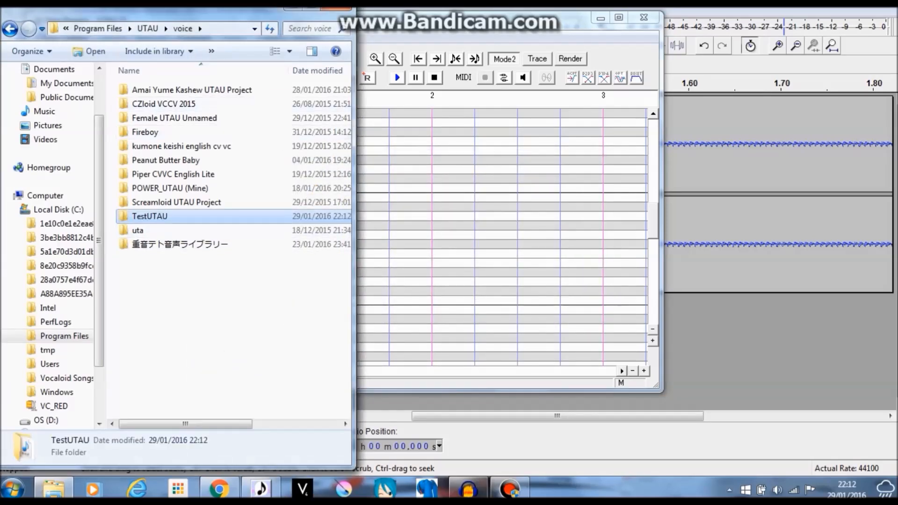
{"action": "left_click", "coordinate": [250, 283]}
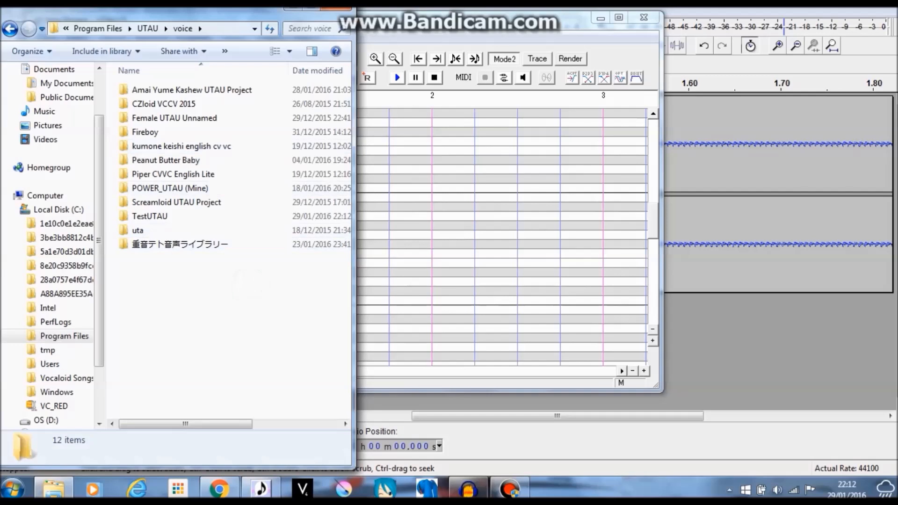
Step: Set the project's voice bank to TestUTAU in a freshly restarted UTAU and check the voice bank's properties
{"action": "left_click", "coordinate": [644, 18]}
{"action": "left_click", "coordinate": [263, 489]}
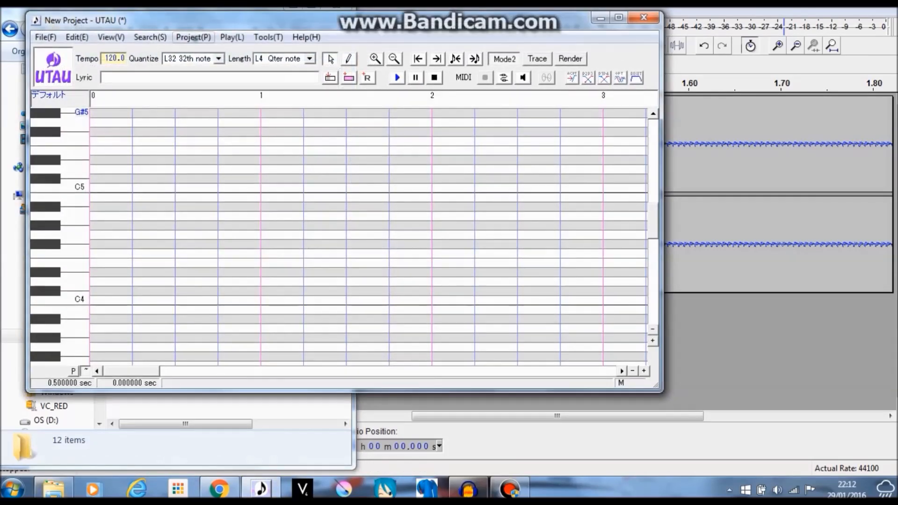
{"action": "left_click", "coordinate": [193, 37]}
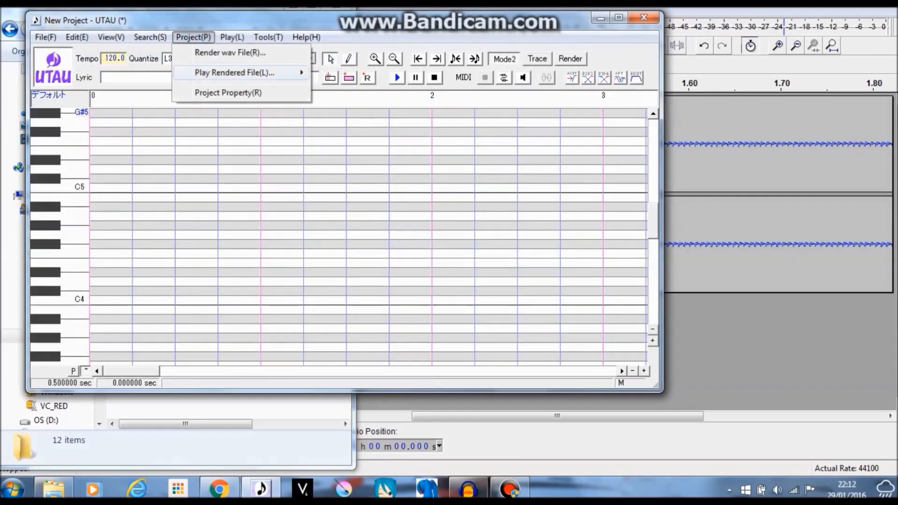
{"action": "left_click", "coordinate": [227, 93]}
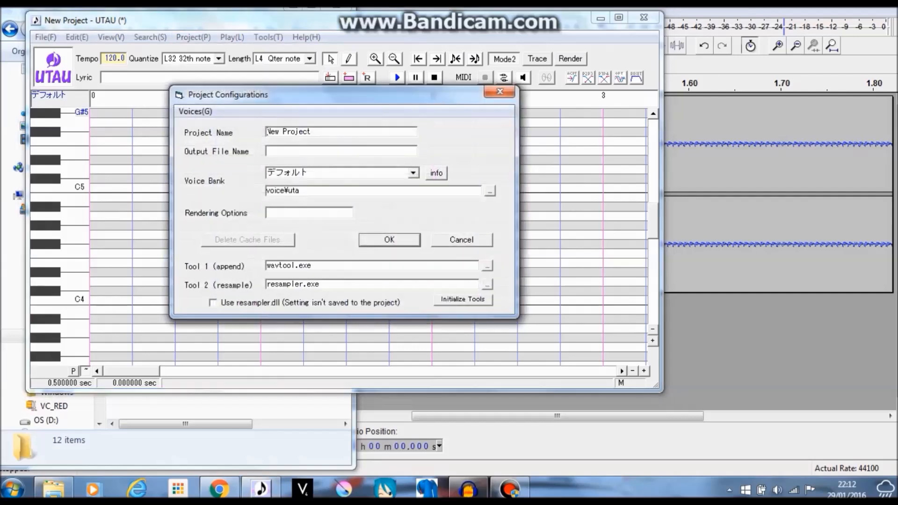
{"action": "left_click", "coordinate": [413, 172]}
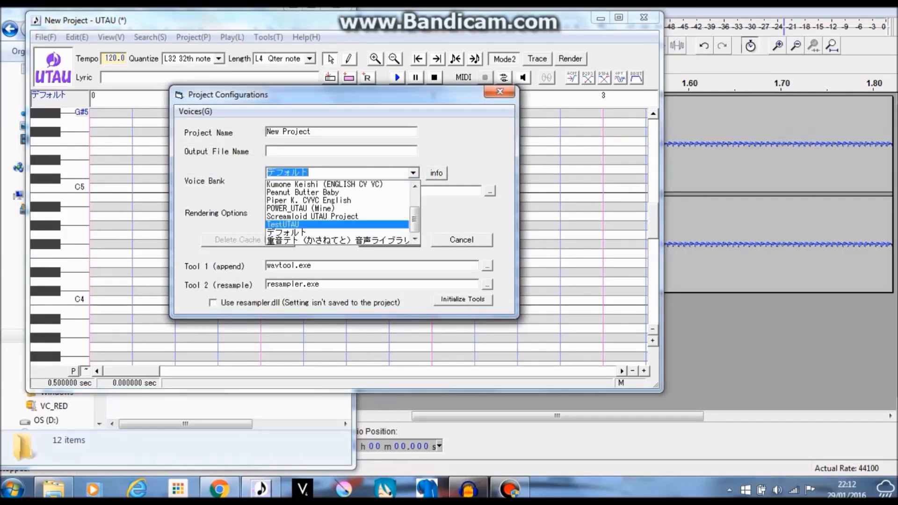
{"action": "left_click", "coordinate": [326, 224]}
{"action": "left_click", "coordinate": [381, 238]}
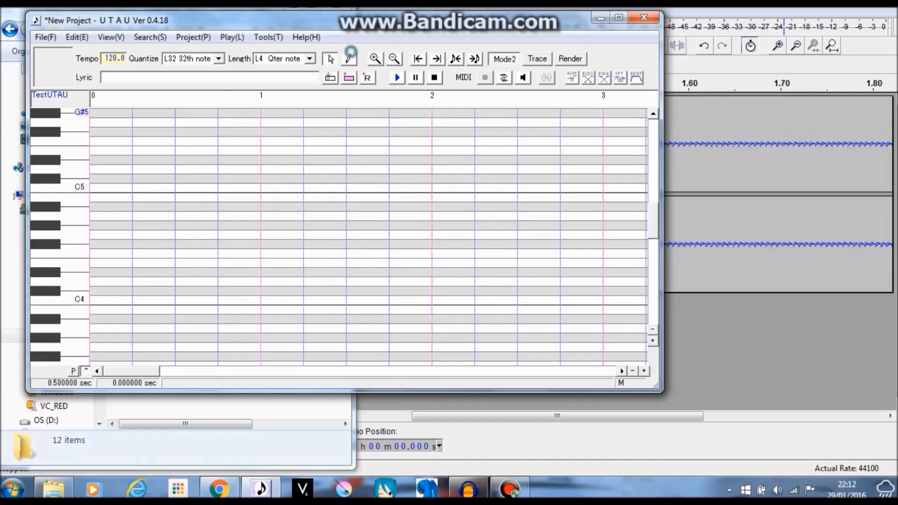
{"action": "left_click", "coordinate": [55, 69]}
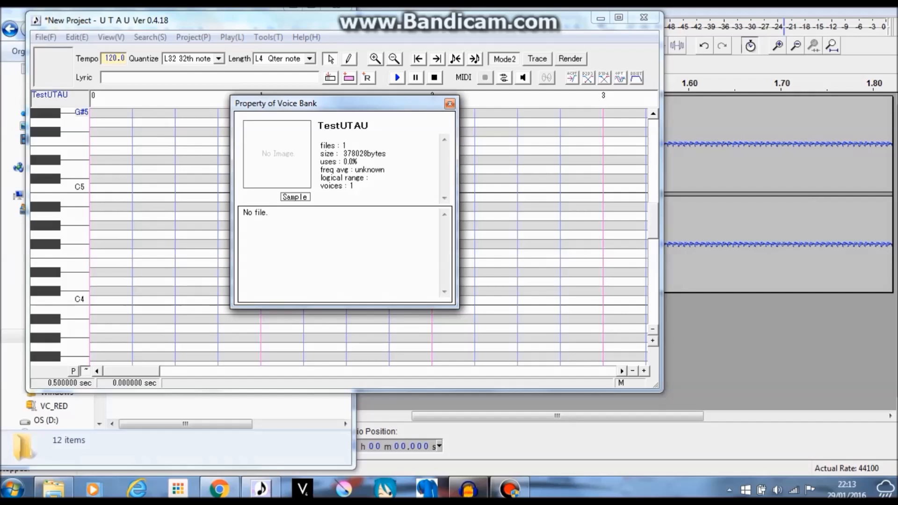
{"action": "left_click", "coordinate": [450, 104]}
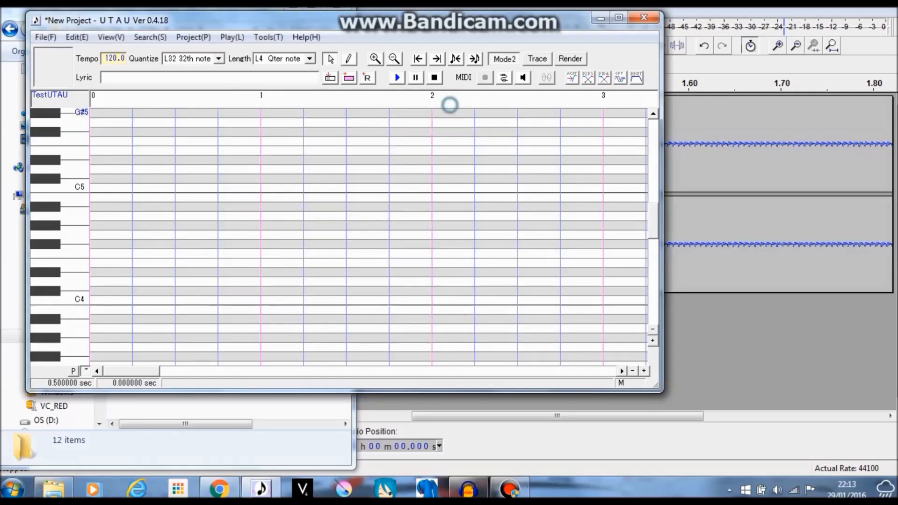
Step: Draw an F#4 note about 1.44 seconds long at the start, set its lyric to "a" and play it
{"action": "left_click_drag", "start_coordinate": [92, 244], "coordinate": [212, 244]}
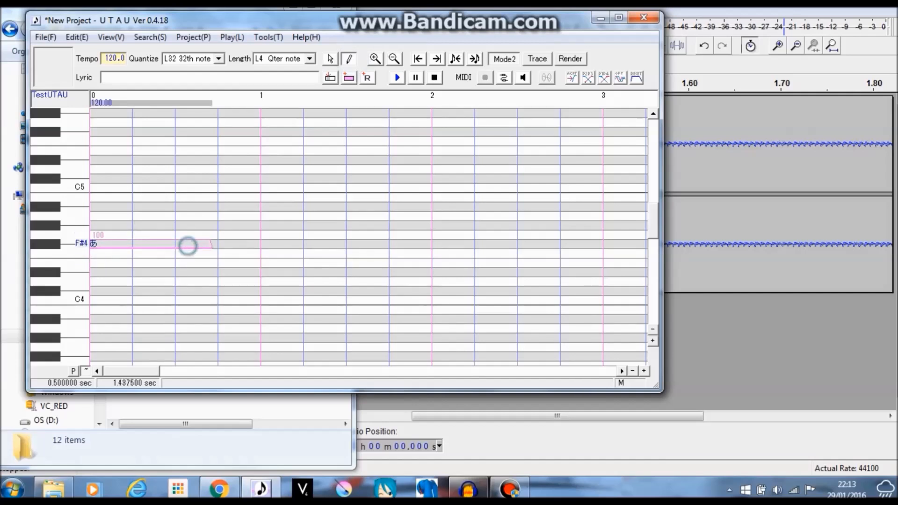
{"action": "left_click", "coordinate": [185, 244]}
{"action": "double_click", "coordinate": [190, 244]}
{"action": "type", "text": "a"}
{"action": "key", "text": "Return"}
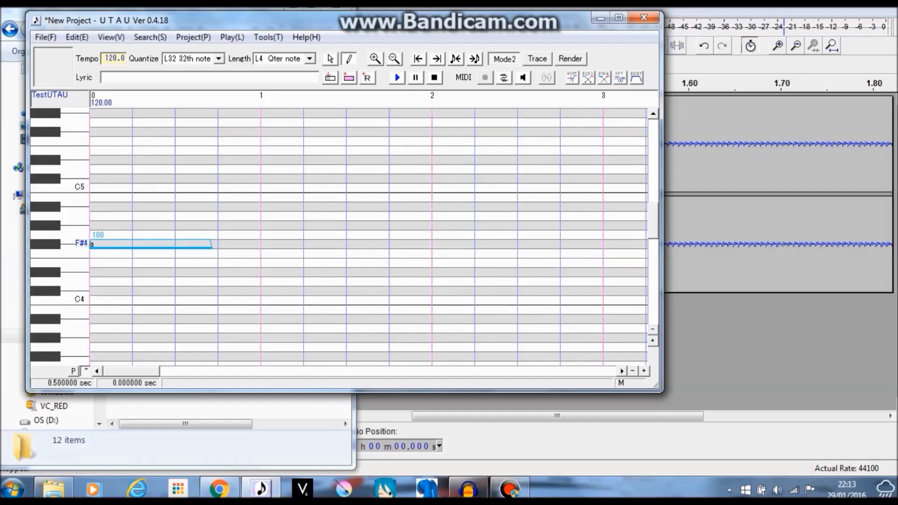
{"action": "left_click", "coordinate": [154, 245]}
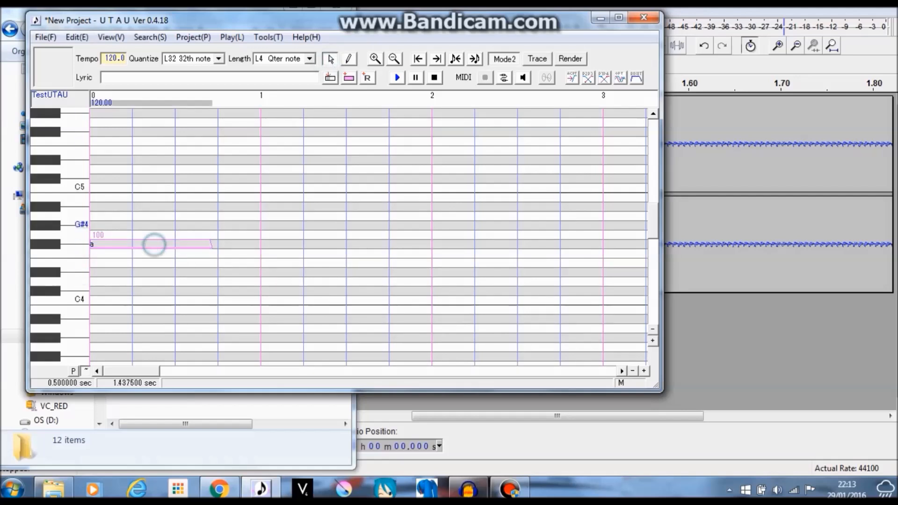
{"action": "left_click", "coordinate": [397, 77]}
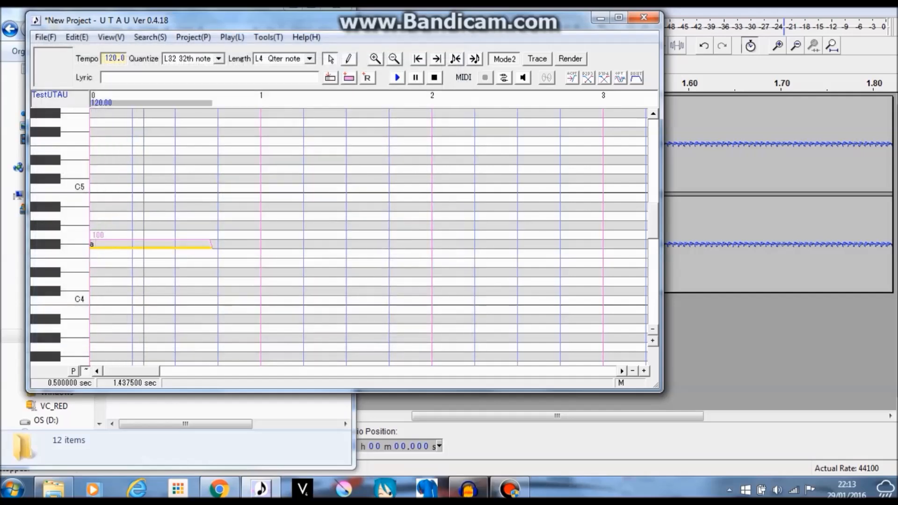
Step: Switch to Audacity, play back the trimmed sample and start a new empty project
{"action": "left_click", "coordinate": [748, 342]}
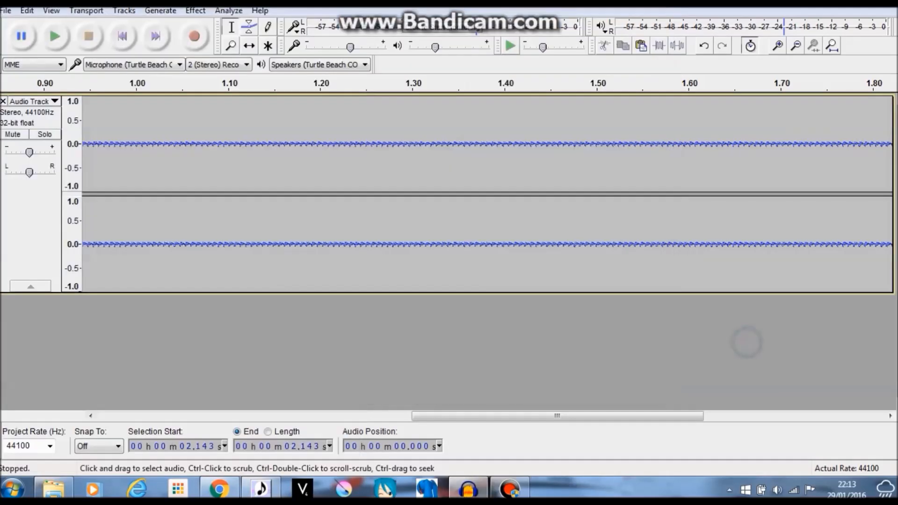
{"action": "left_click", "coordinate": [54, 79]}
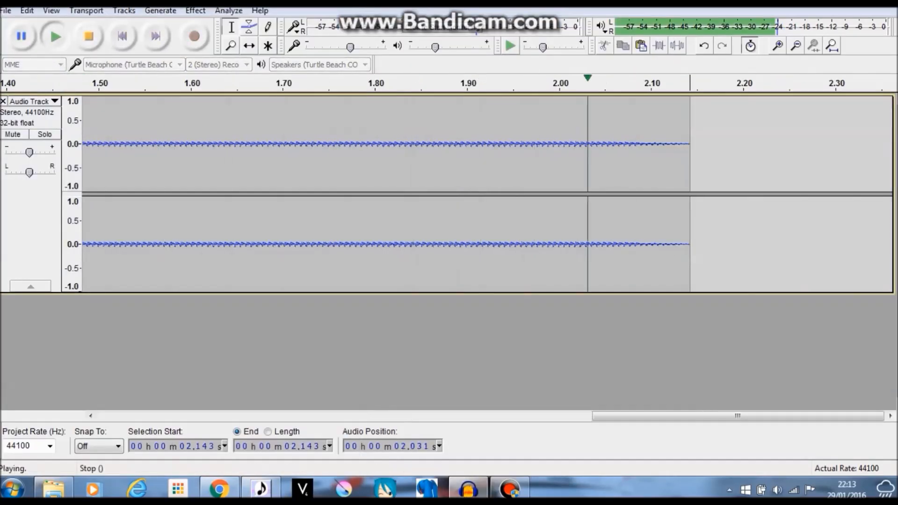
{"action": "left_click", "coordinate": [7, 11]}
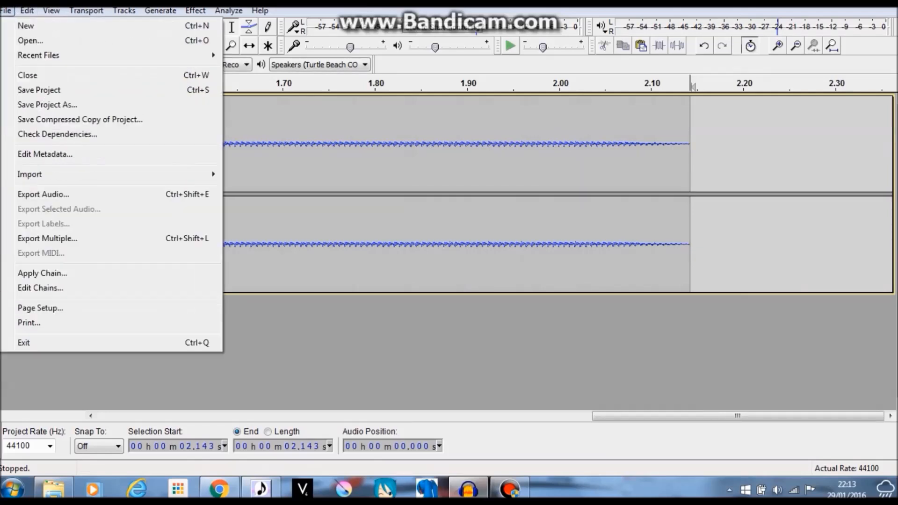
{"action": "left_click", "coordinate": [6, 11]}
{"action": "left_click", "coordinate": [24, 13]}
{"action": "mouse_move", "coordinate": [6, 11]}
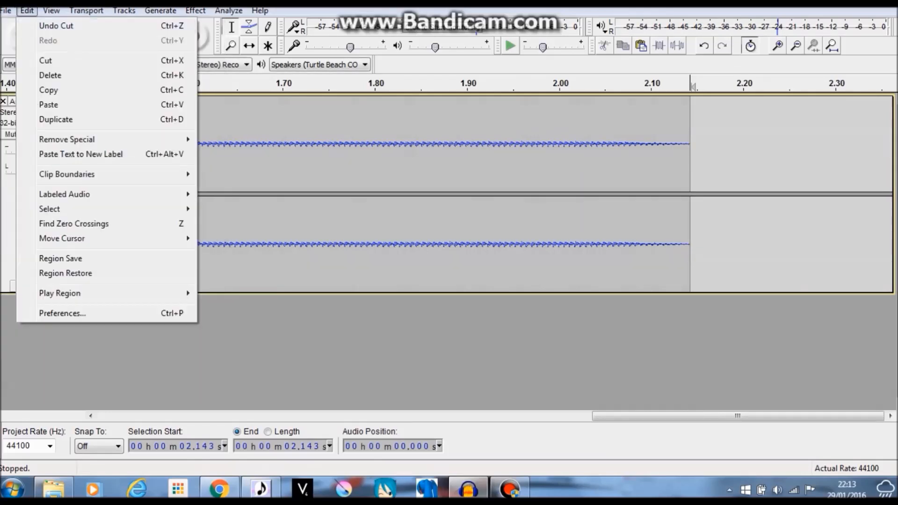
{"action": "left_click", "coordinate": [26, 25]}
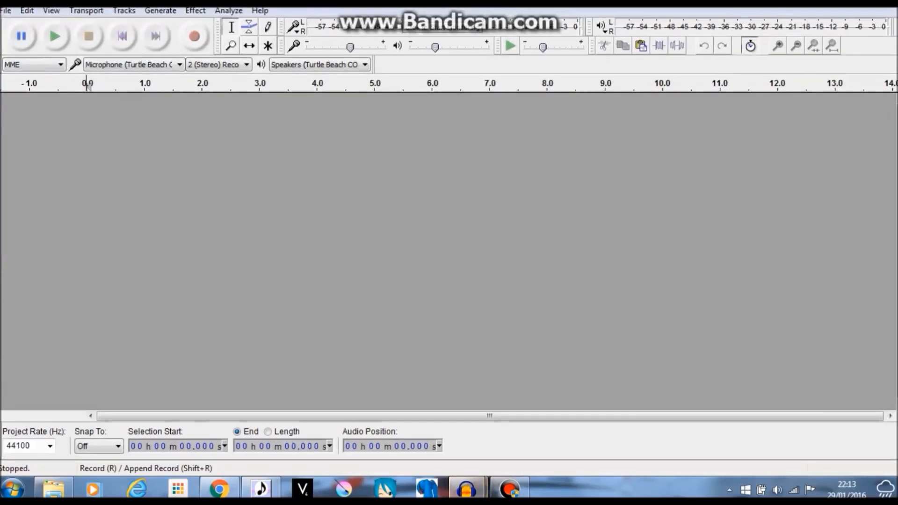
Step: Bring up the earlier Audacity project with the trimmed sample and return to the empty project
{"action": "mouse_move", "coordinate": [466, 489]}
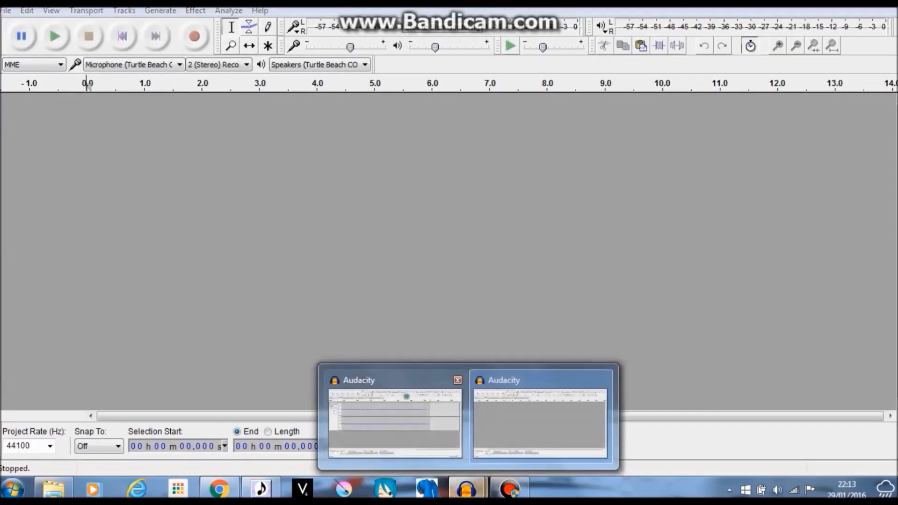
{"action": "left_click", "coordinate": [398, 421]}
{"action": "key", "text": "space"}
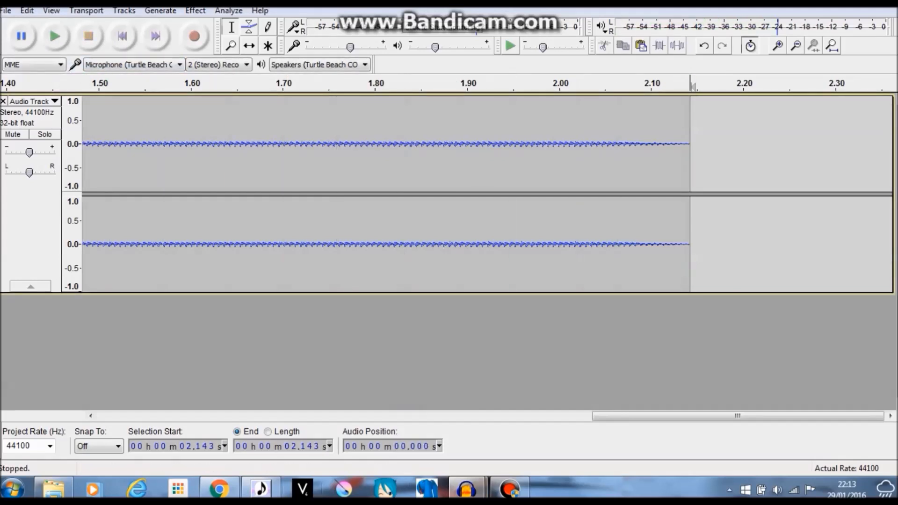
{"action": "mouse_move", "coordinate": [466, 489]}
{"action": "left_click", "coordinate": [515, 398]}
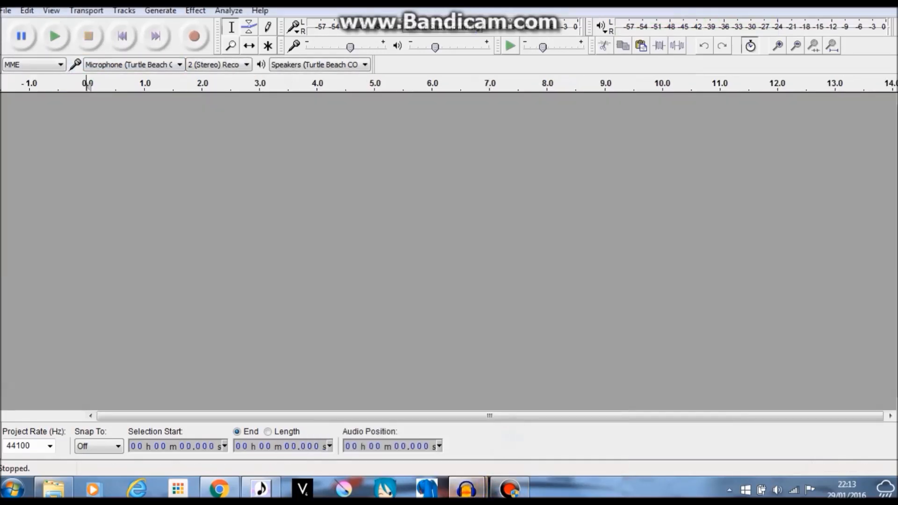
Step: Record a new voice sample about 3.5 seconds long in the empty project
{"action": "left_click", "coordinate": [194, 36]}
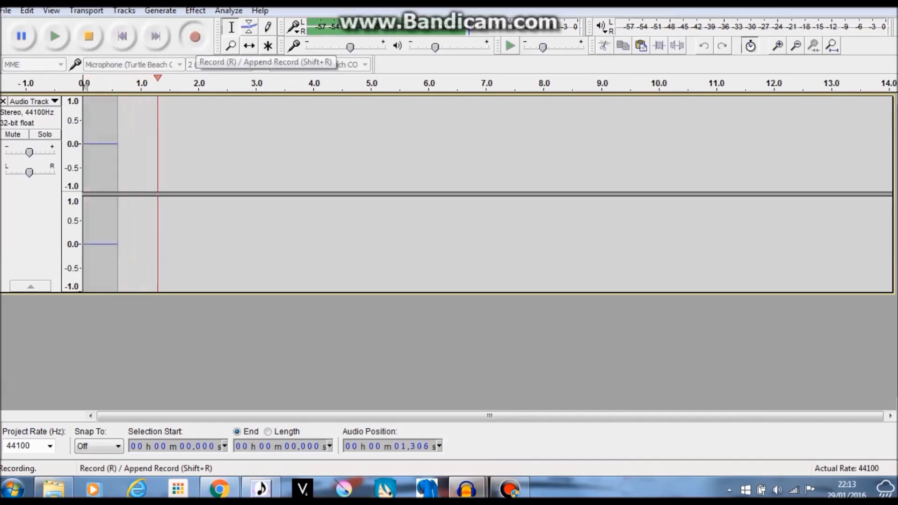
{"action": "left_click", "coordinate": [88, 36]}
{"action": "left_click", "coordinate": [128, 85]}
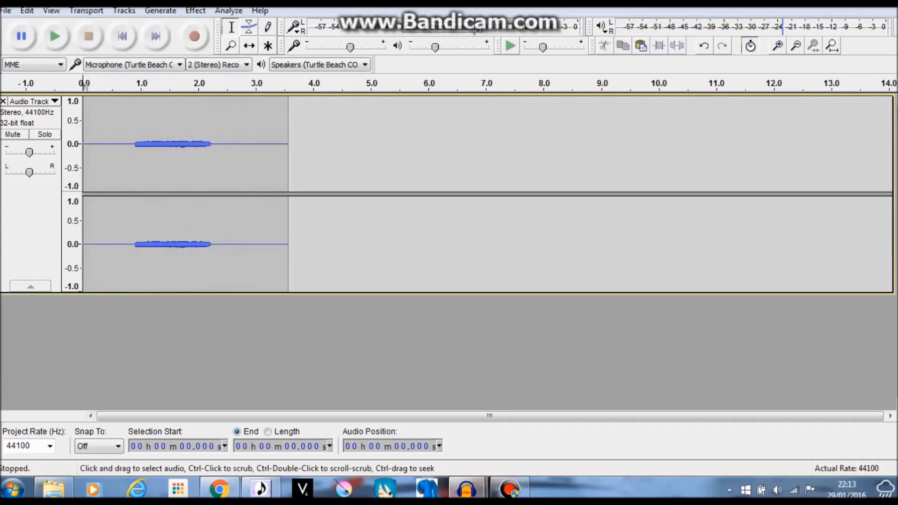
Step: Take a Noise Reduction profile from the silence between about 0.10 and 0.80 seconds, before the voice
{"action": "mouse_move", "coordinate": [133, 124]}
{"action": "left_mouse_down"}
{"action": "mouse_move", "coordinate": [80, 128]}
{"action": "mouse_move", "coordinate": [89, 127]}
{"action": "left_mouse_up"}
{"action": "left_click", "coordinate": [119, 126]}
{"action": "left_click", "coordinate": [195, 10]}
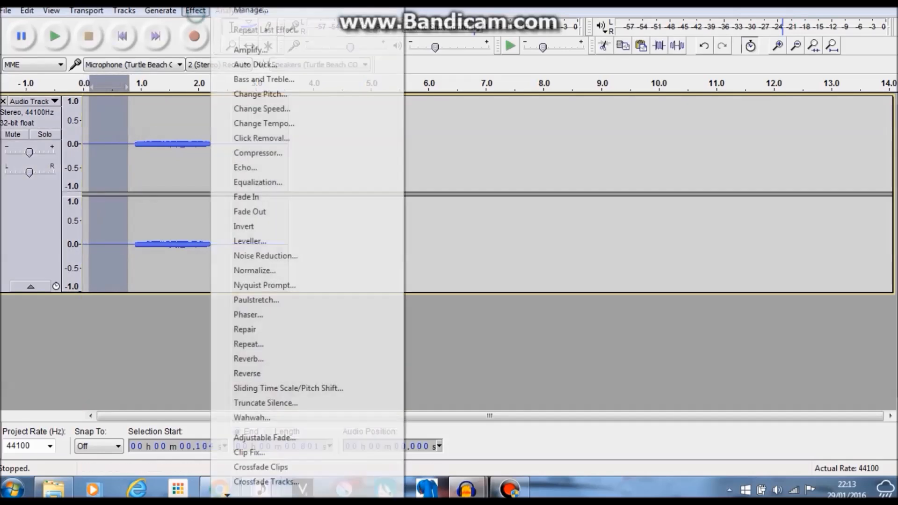
{"action": "left_click", "coordinate": [267, 253]}
{"action": "left_click", "coordinate": [443, 177]}
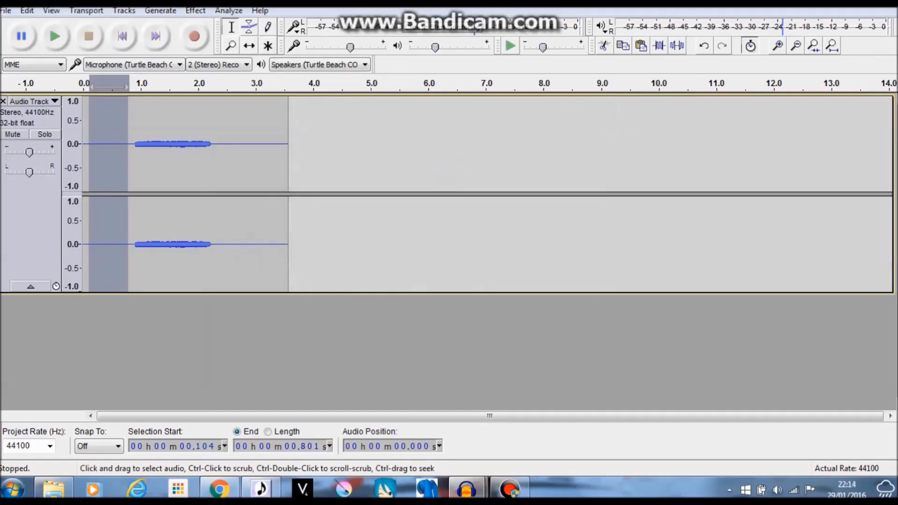
Step: Select the whole recording and apply the last-used noise reduction effect to it twice
{"action": "double_click", "coordinate": [132, 140]}
{"action": "left_click", "coordinate": [196, 10]}
{"action": "left_click", "coordinate": [253, 30]}
{"action": "left_click", "coordinate": [193, 11]}
{"action": "left_click", "coordinate": [253, 30]}
Step: Cut the silence before the voice and the trailing silence from about 1.35 seconds onward in the trimmed track
{"action": "left_click_drag", "start_coordinate": [211, 123], "coordinate": [311, 123]}
{"action": "left_click", "coordinate": [233, 133]}
{"action": "left_click_drag", "start_coordinate": [136, 124], "coordinate": [82, 124]}
{"action": "left_click", "coordinate": [604, 46]}
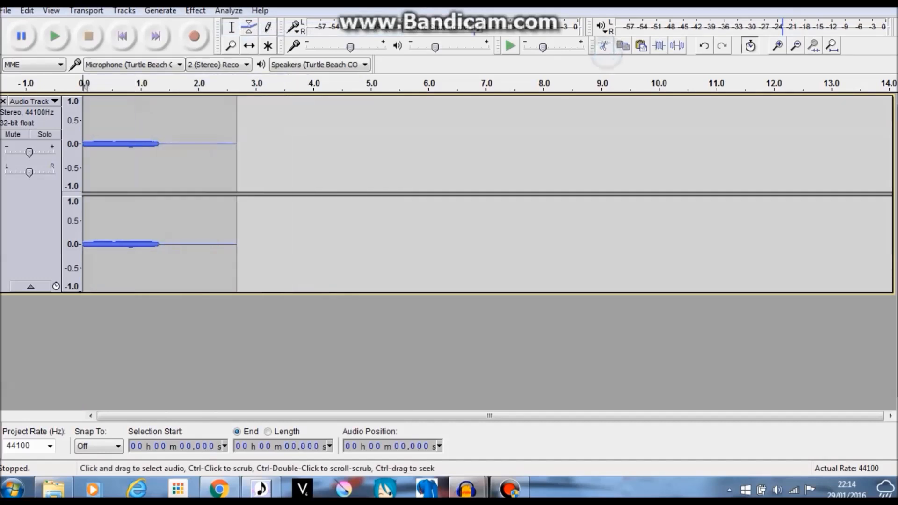
{"action": "left_click_drag", "start_coordinate": [160, 141], "coordinate": [365, 140]}
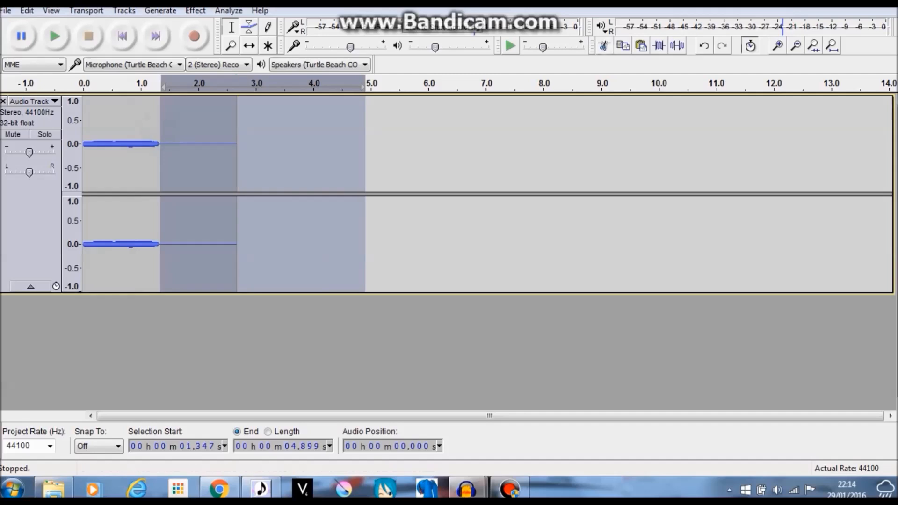
{"action": "left_click", "coordinate": [160, 142]}
Step: Cut the leftover silence at the end of the sample, from about 1.326 seconds onward
{"action": "left_click", "coordinate": [231, 46]}
{"action": "left_click", "coordinate": [156, 142]}
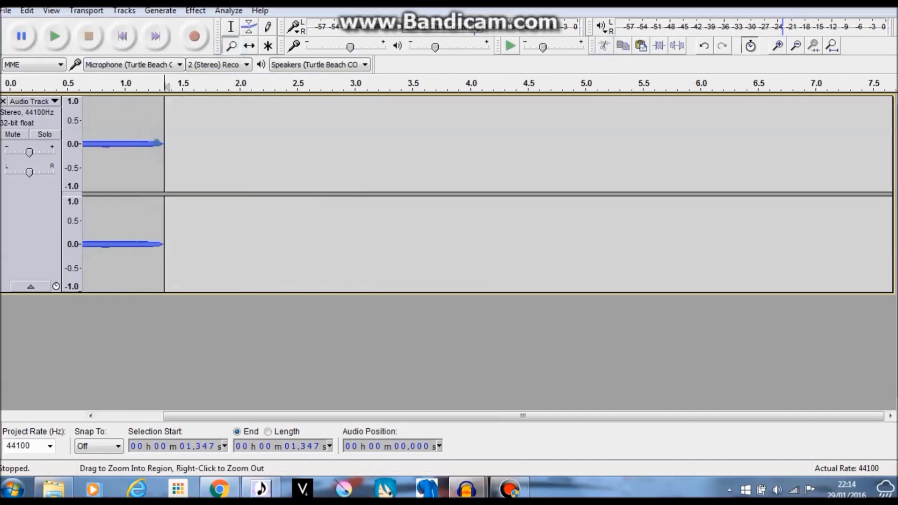
{"action": "left_click", "coordinate": [156, 142]}
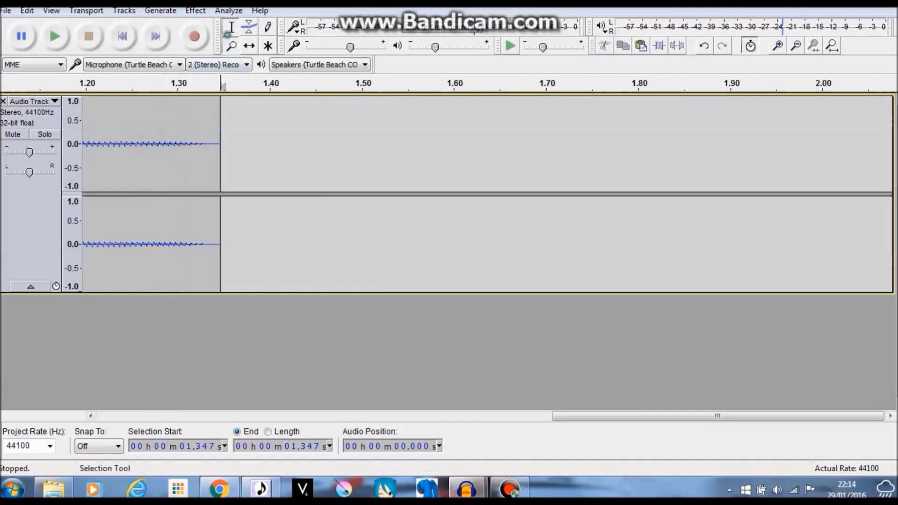
{"action": "left_click", "coordinate": [229, 31]}
{"action": "left_click_drag", "start_coordinate": [202, 119], "coordinate": [256, 124]}
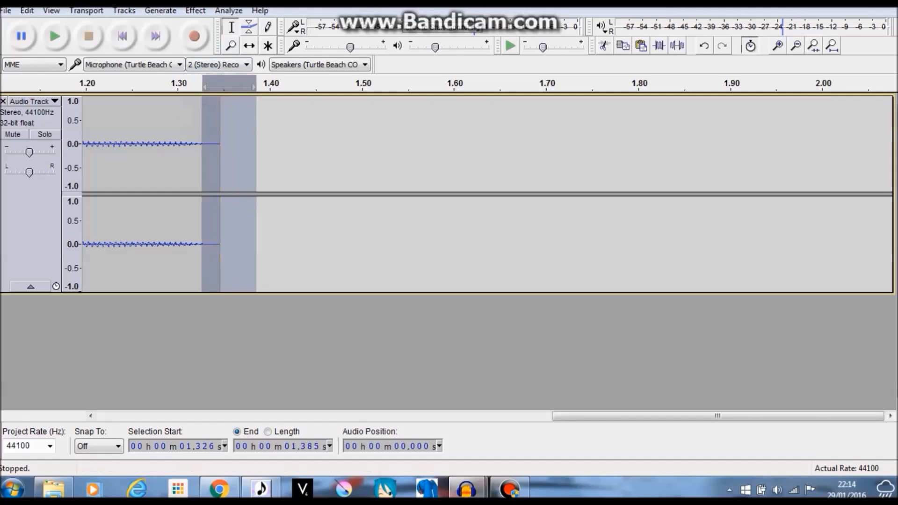
{"action": "left_click", "coordinate": [604, 45]}
Step: Cut the short silence at the very start of the sample, back to 0.00 seconds
{"action": "left_click_drag", "start_coordinate": [596, 416], "coordinate": [141, 415]}
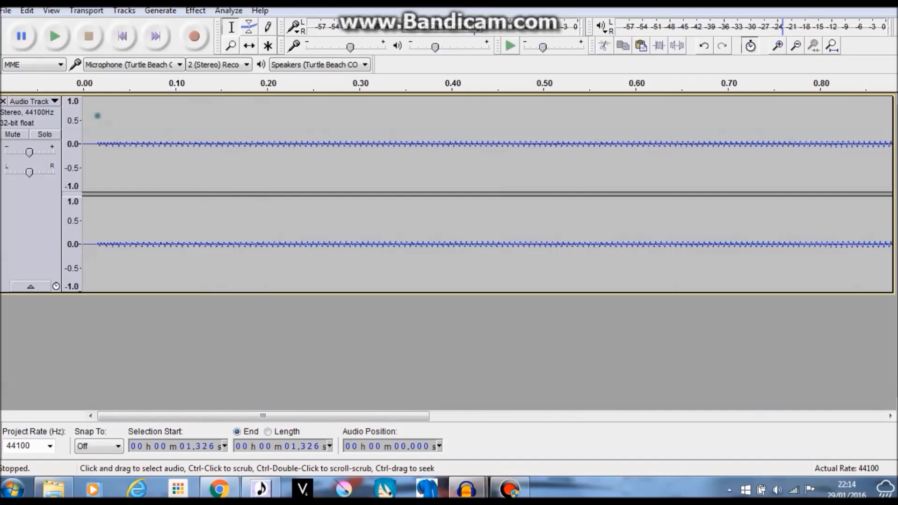
{"action": "left_click_drag", "start_coordinate": [96, 117], "coordinate": [81, 117]}
{"action": "left_click", "coordinate": [605, 46]}
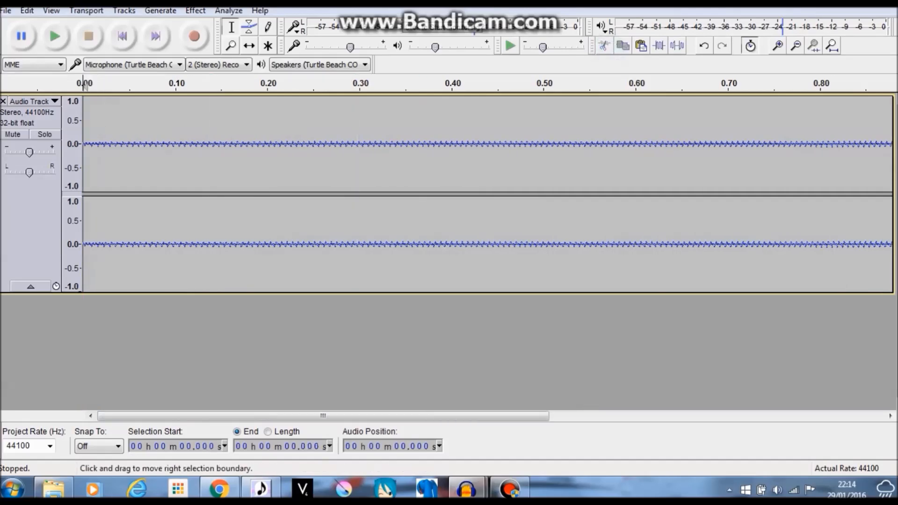
Step: Start exporting the trimmed audio as a 16-bit PCM WAV and browse to C:\Program Files\UTAU\voice\TestUTAU as the destination
{"action": "left_click", "coordinate": [6, 10]}
{"action": "left_click", "coordinate": [51, 192]}
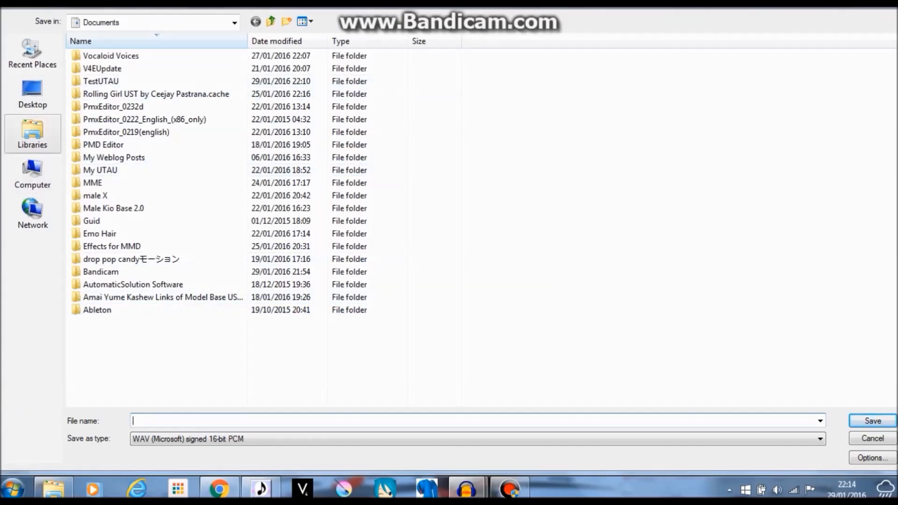
{"action": "left_click", "coordinate": [33, 136]}
{"action": "left_click", "coordinate": [32, 177]}
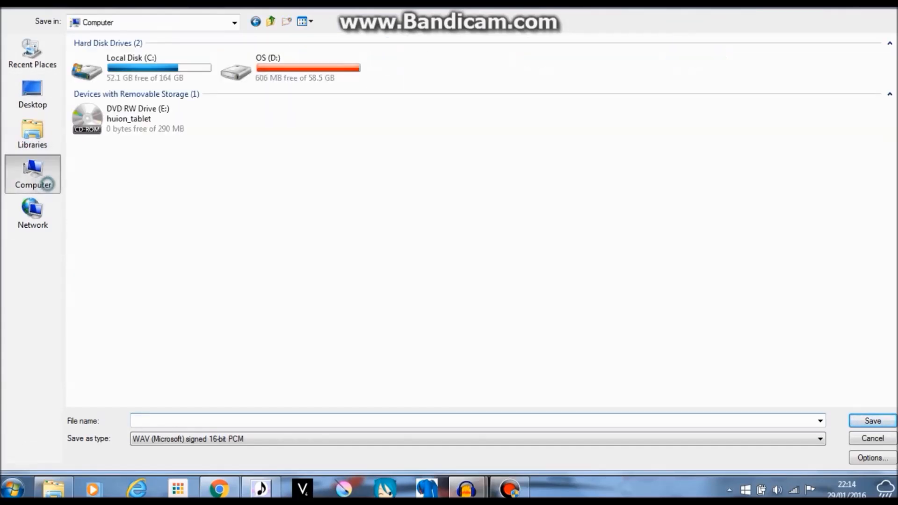
{"action": "double_click", "coordinate": [139, 76]}
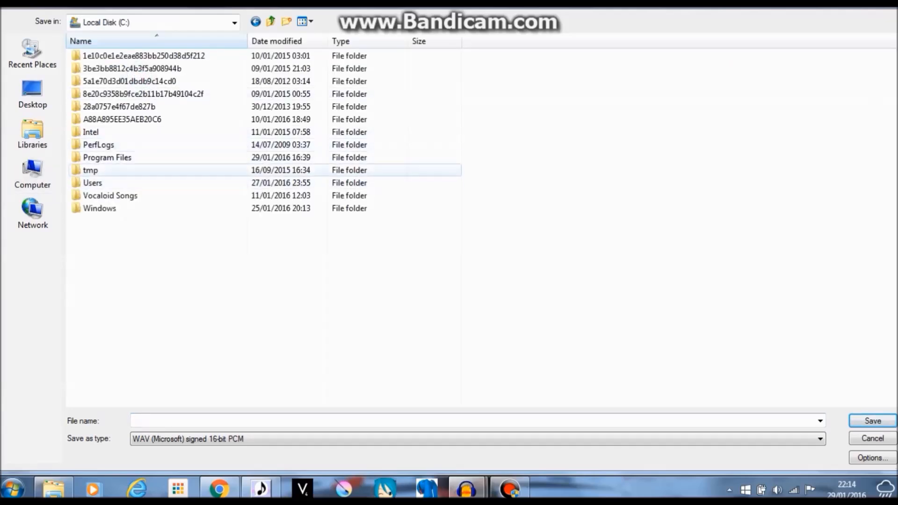
{"action": "double_click", "coordinate": [111, 170]}
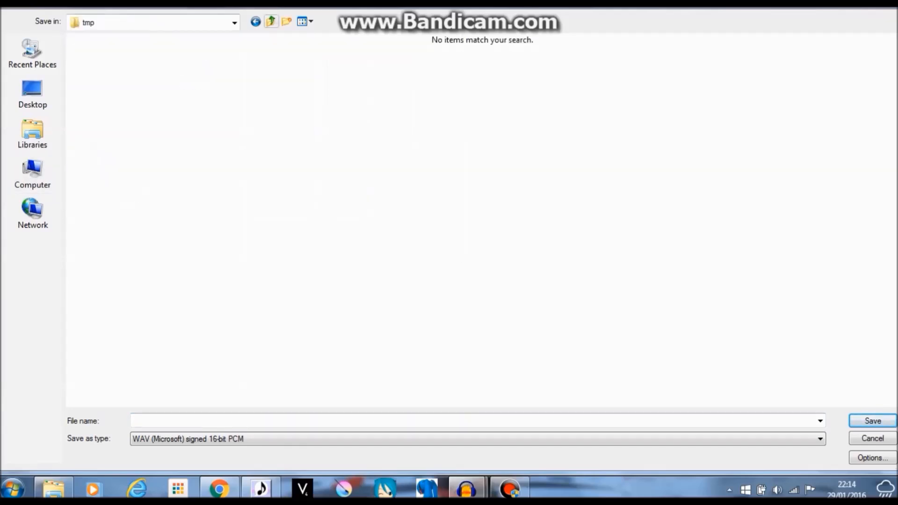
{"action": "left_click", "coordinate": [255, 22]}
{"action": "double_click", "coordinate": [122, 156]}
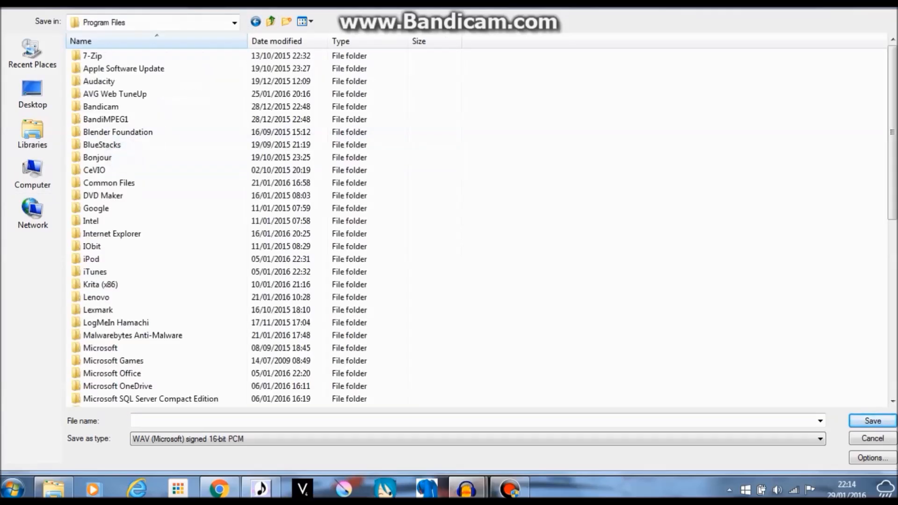
{"action": "scroll", "coordinate": [94, 248], "scroll_direction": "down", "scroll_amount": 9}
{"action": "double_click", "coordinate": [93, 248]}
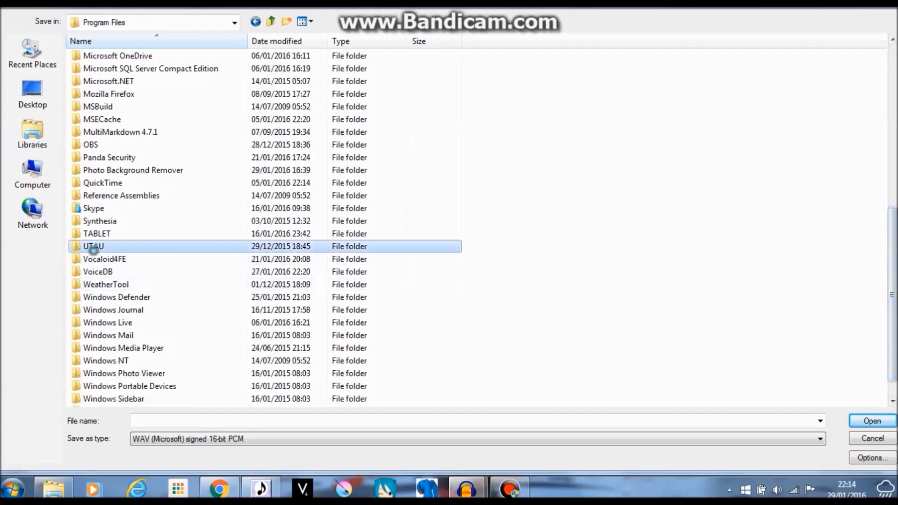
{"action": "double_click", "coordinate": [123, 93]}
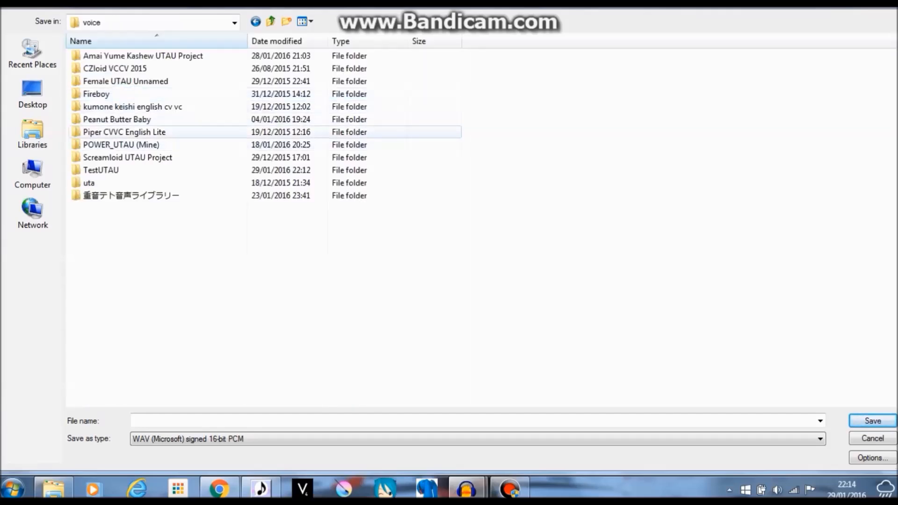
{"action": "left_click", "coordinate": [134, 172]}
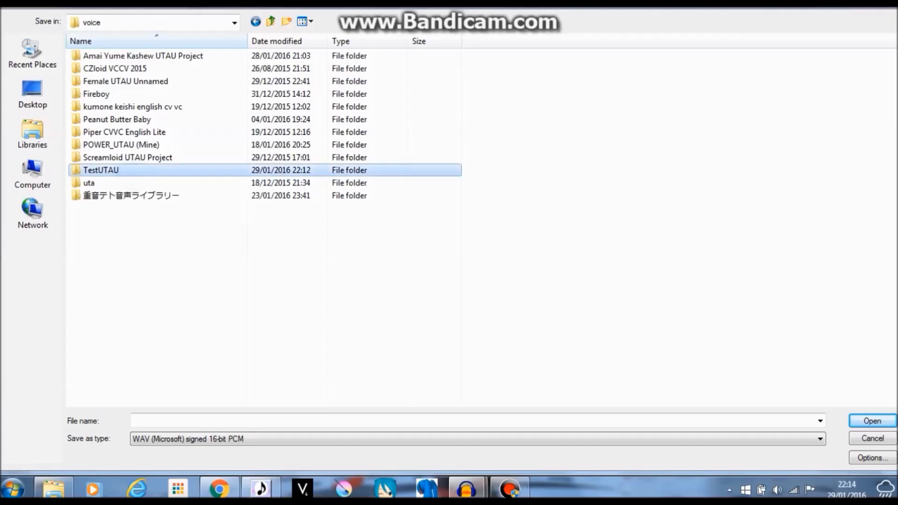
{"action": "double_click", "coordinate": [133, 171]}
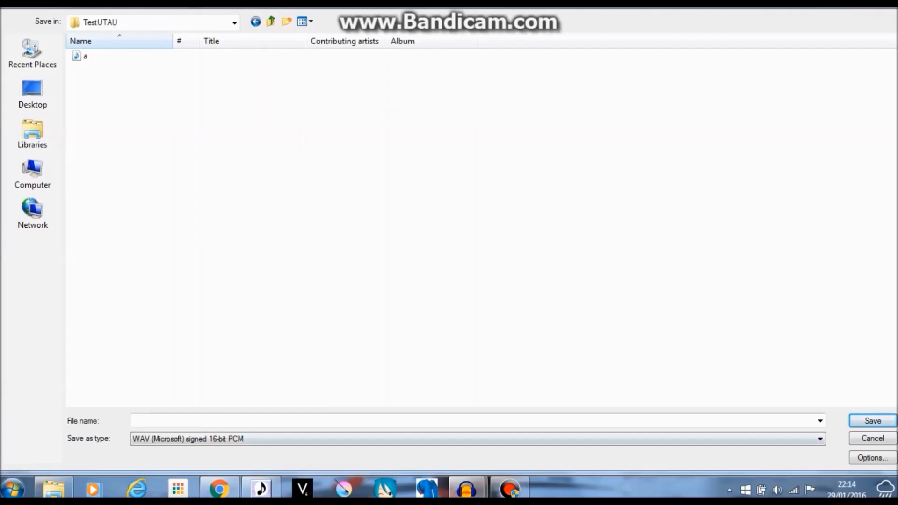
Step: Export the sample as "i", accepting the offered user folder as save location and leaving the metadata blank
{"action": "left_click", "coordinate": [313, 421]}
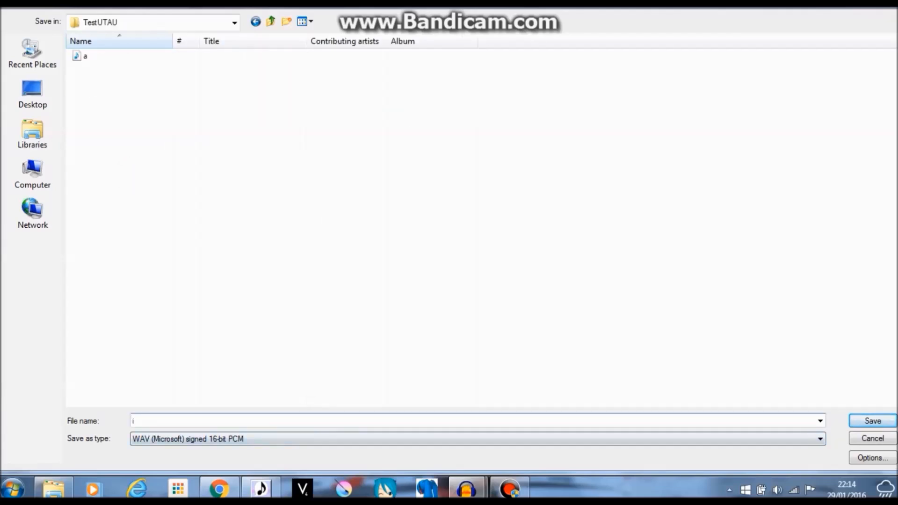
{"action": "type", "text": "i"}
{"action": "key", "text": "Return"}
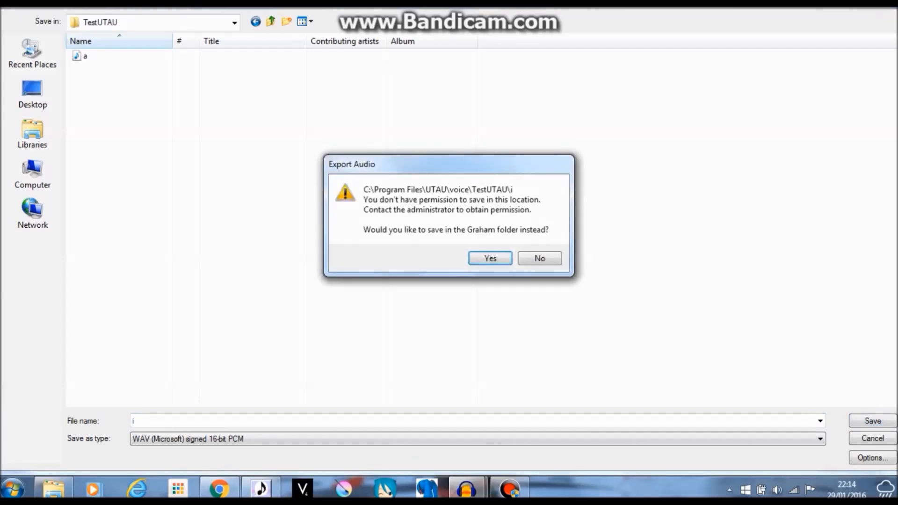
{"action": "left_click", "coordinate": [490, 258]}
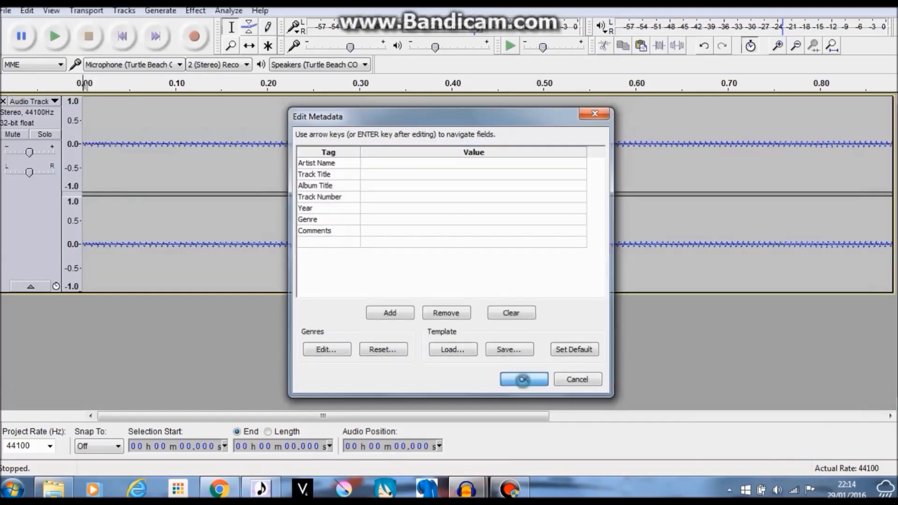
{"action": "left_click", "coordinate": [522, 377]}
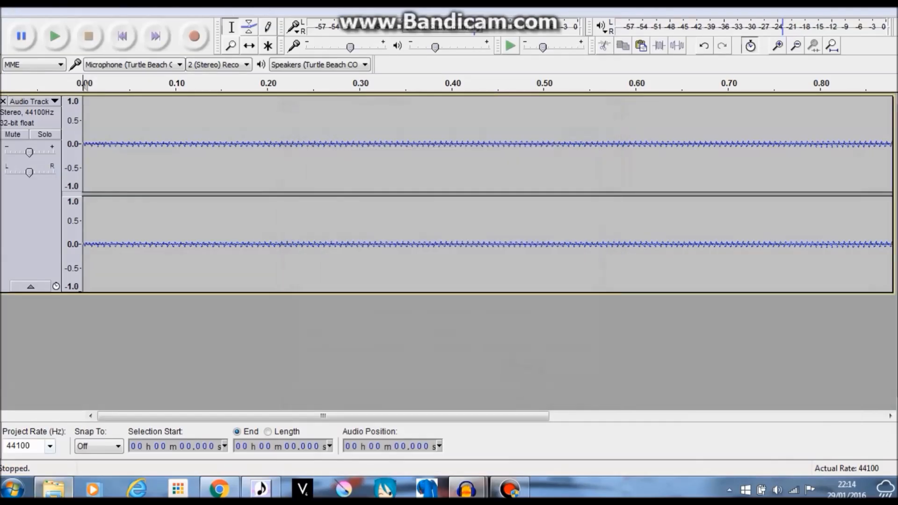
Step: Switch to Windows Explorer and open the personal user folder under C:\Users that holds the exported sample
{"action": "key", "text": "alt+Tab"}
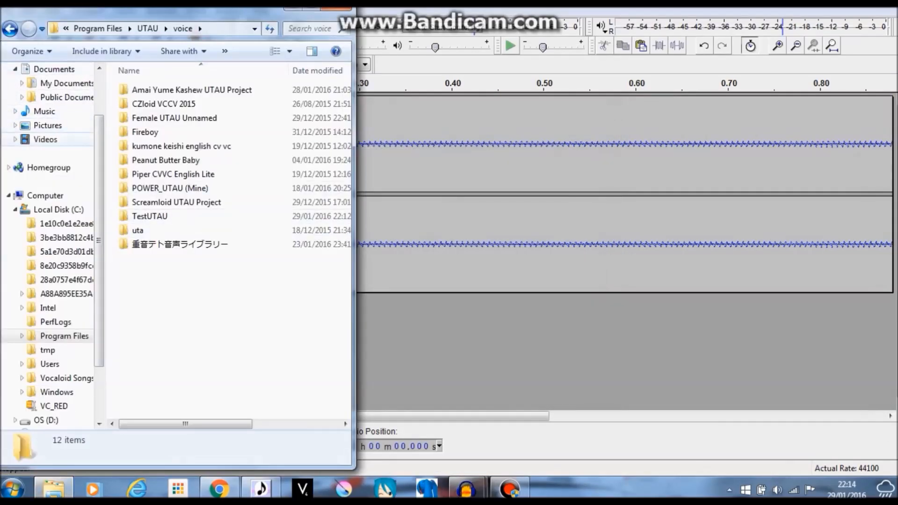
{"action": "scroll", "coordinate": [95, 151], "scroll_direction": "up", "scroll_amount": 1}
{"action": "scroll", "coordinate": [96, 150], "scroll_direction": "down", "scroll_amount": 1}
{"action": "left_click", "coordinate": [52, 224]}
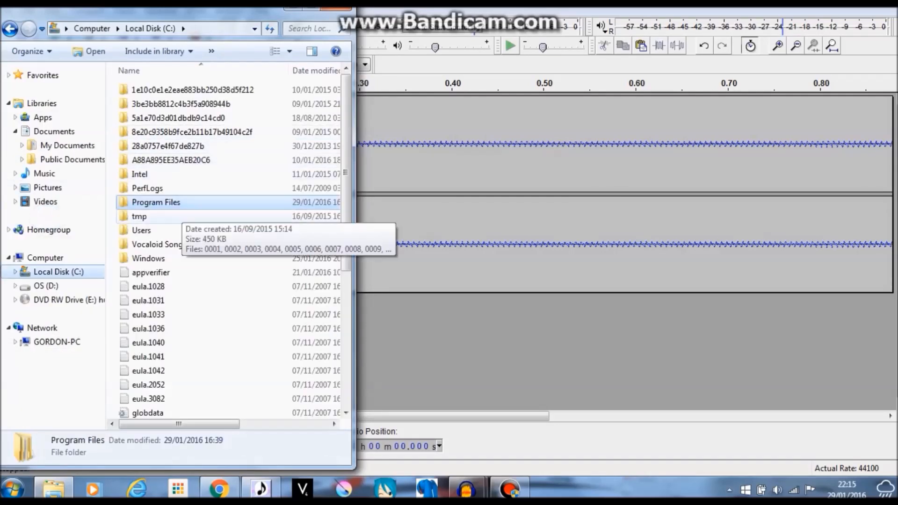
{"action": "double_click", "coordinate": [141, 230]}
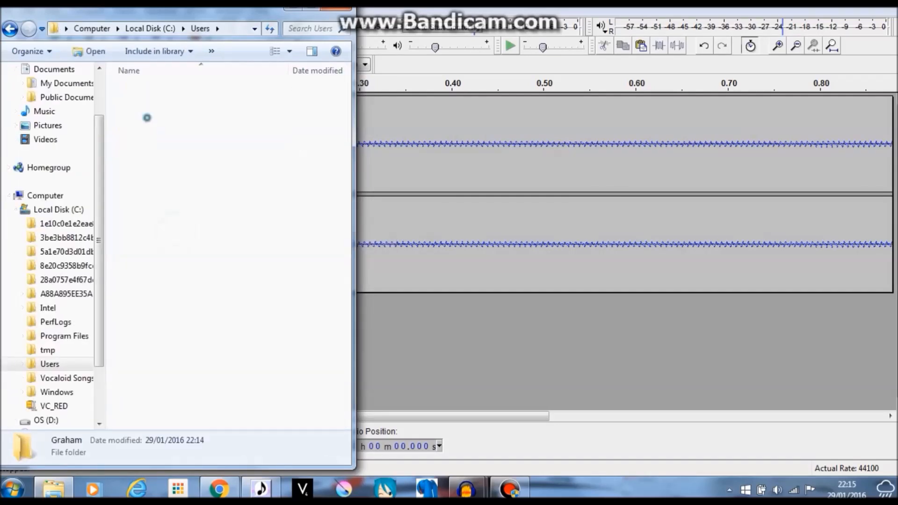
{"action": "scroll", "coordinate": [141, 233], "scroll_direction": "down", "scroll_amount": 2}
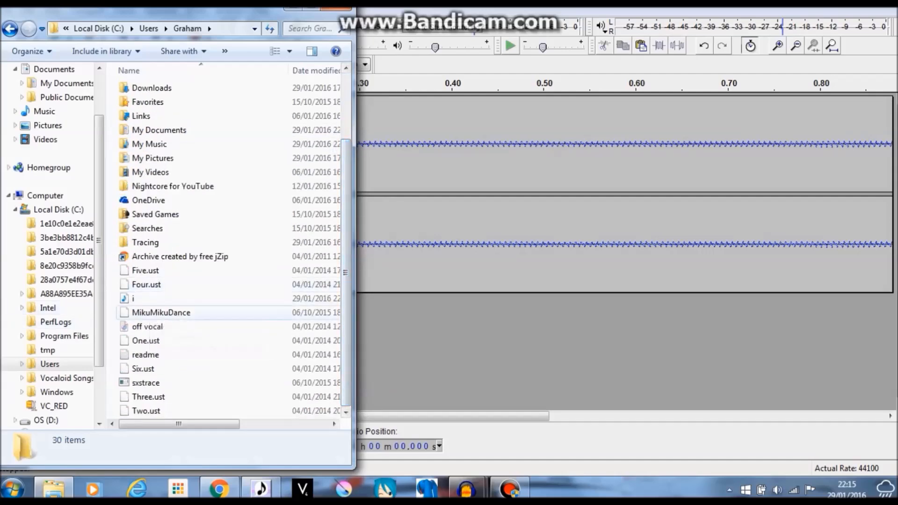
Step: Cut the exported "i" WAV file from the user folder
{"action": "right_click", "coordinate": [140, 303]}
{"action": "left_click", "coordinate": [121, 299]}
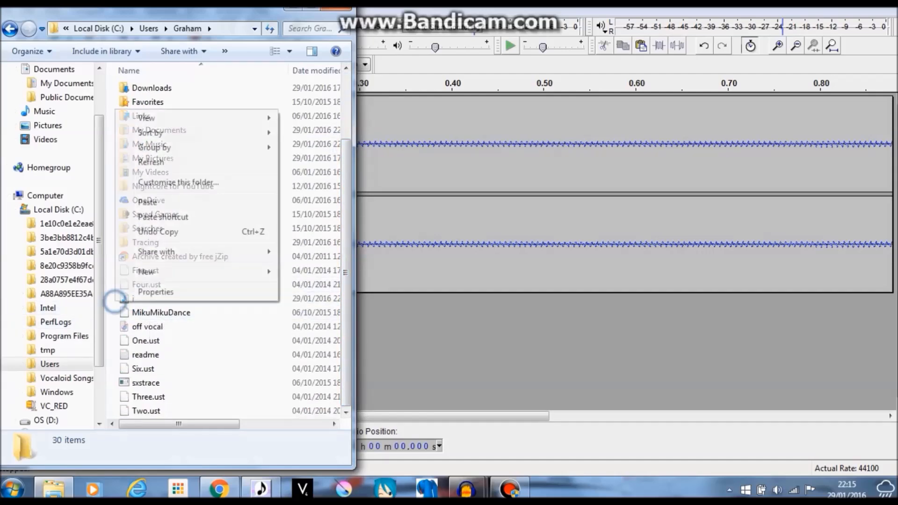
{"action": "right_click", "coordinate": [121, 298]}
{"action": "left_click", "coordinate": [159, 381]}
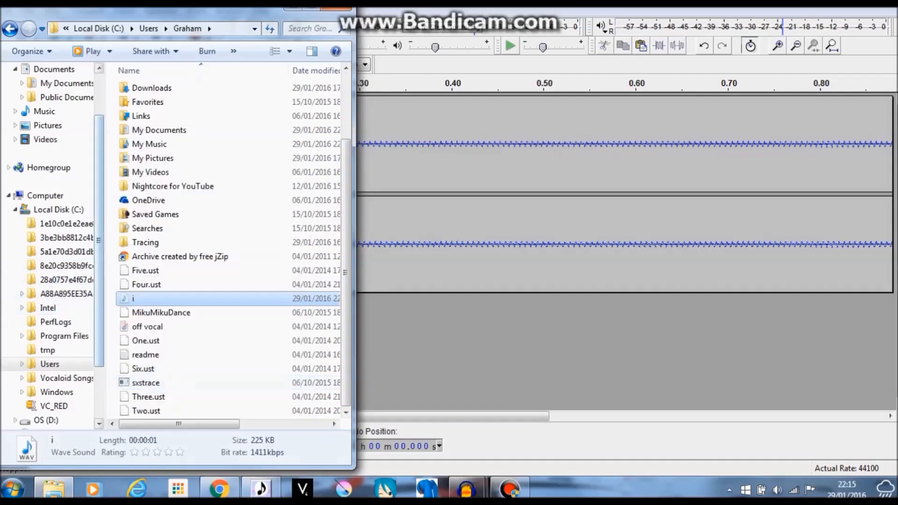
Step: Paste the "i" WAV file into C:\Program Files\UTAU\voice\TestUTAU, granting administrator permission for the move
{"action": "scroll", "coordinate": [51, 244], "scroll_direction": "down", "scroll_amount": 1}
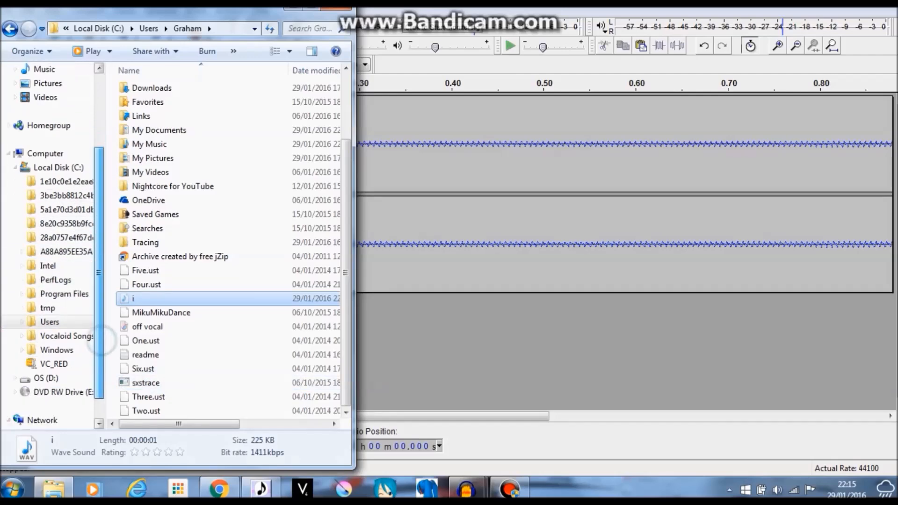
{"action": "left_click", "coordinate": [65, 292]}
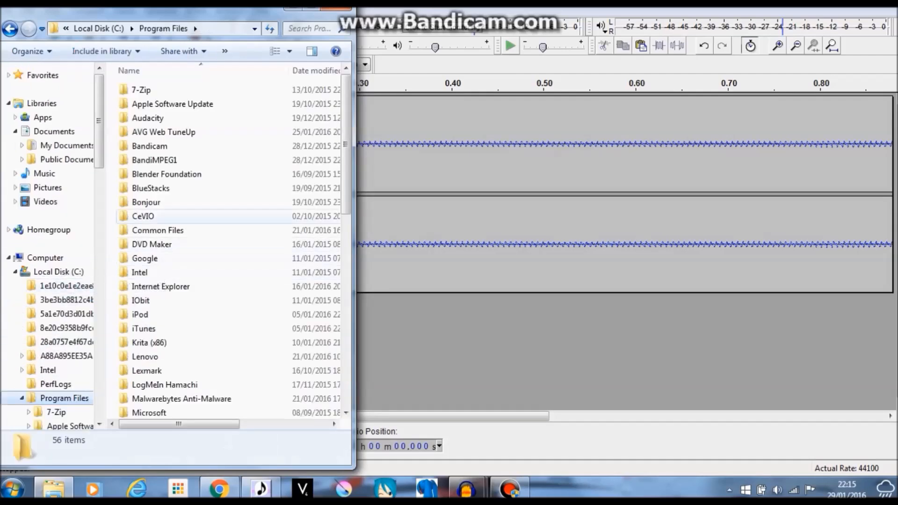
{"action": "scroll", "coordinate": [206, 211], "scroll_direction": "down", "scroll_amount": 10}
{"action": "double_click", "coordinate": [143, 214]}
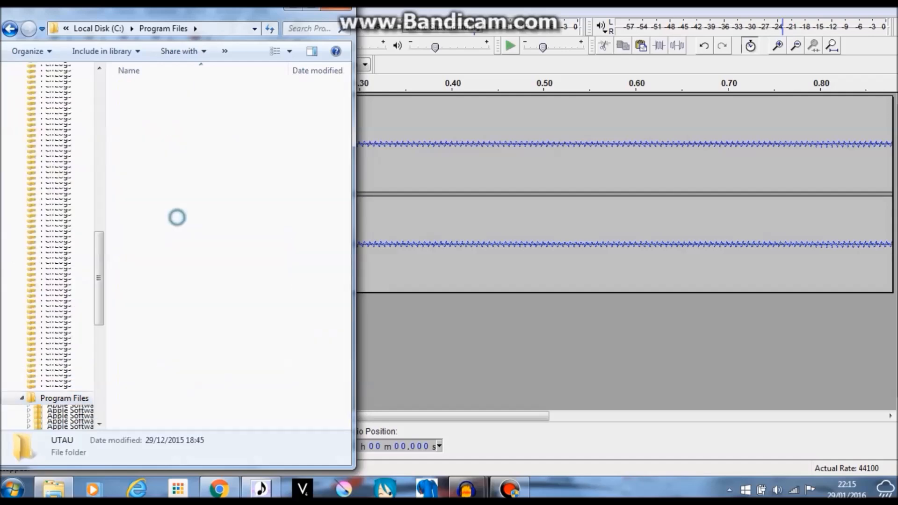
{"action": "double_click", "coordinate": [160, 132]}
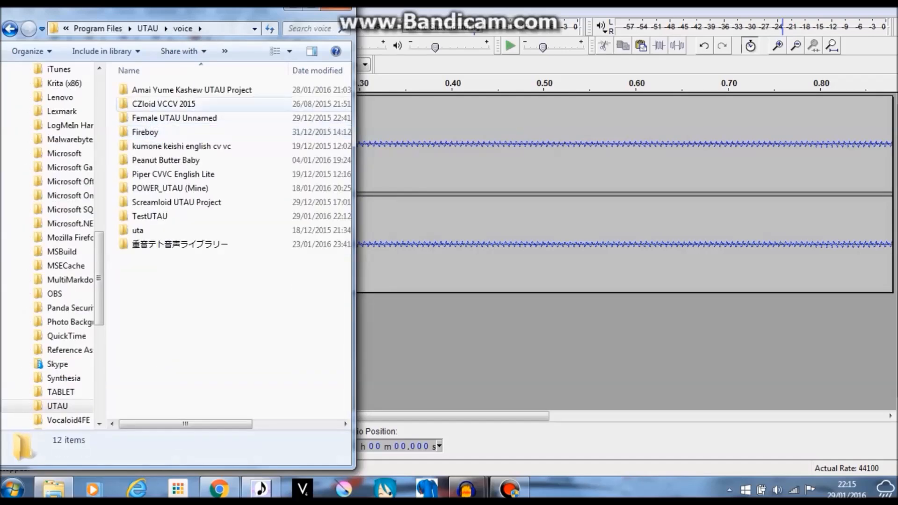
{"action": "double_click", "coordinate": [170, 218]}
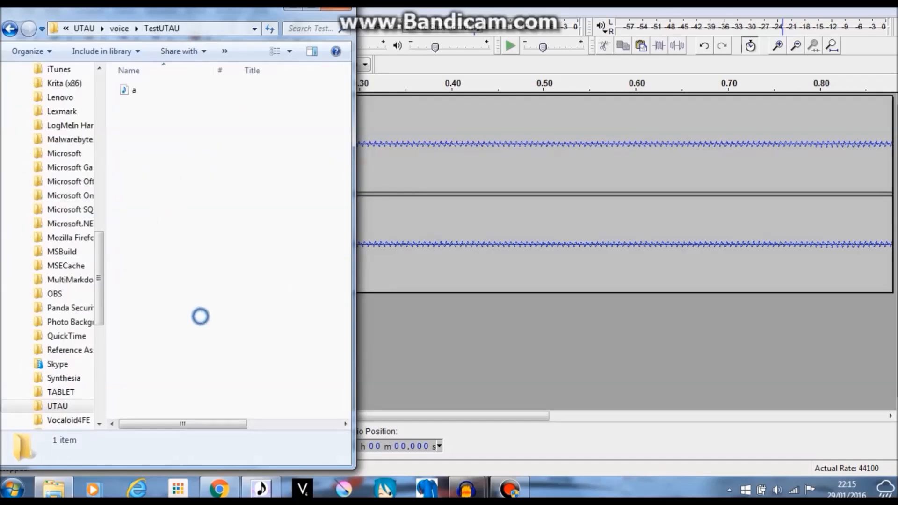
{"action": "right_click", "coordinate": [200, 122]}
{"action": "left_click", "coordinate": [232, 217]}
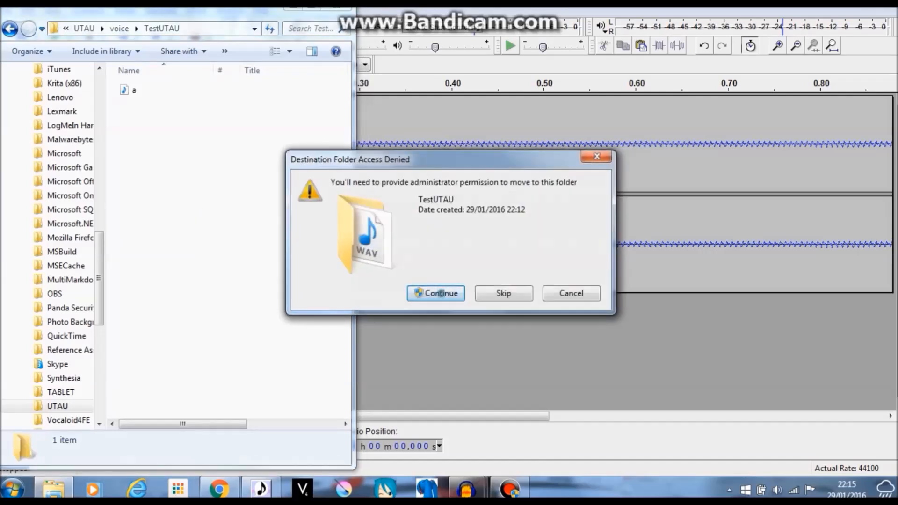
{"action": "left_click", "coordinate": [441, 293]}
Step: Switch to UTAU, draw a G#4 note directly after the "a" note and set its lyric to "i"
{"action": "left_click", "coordinate": [271, 489]}
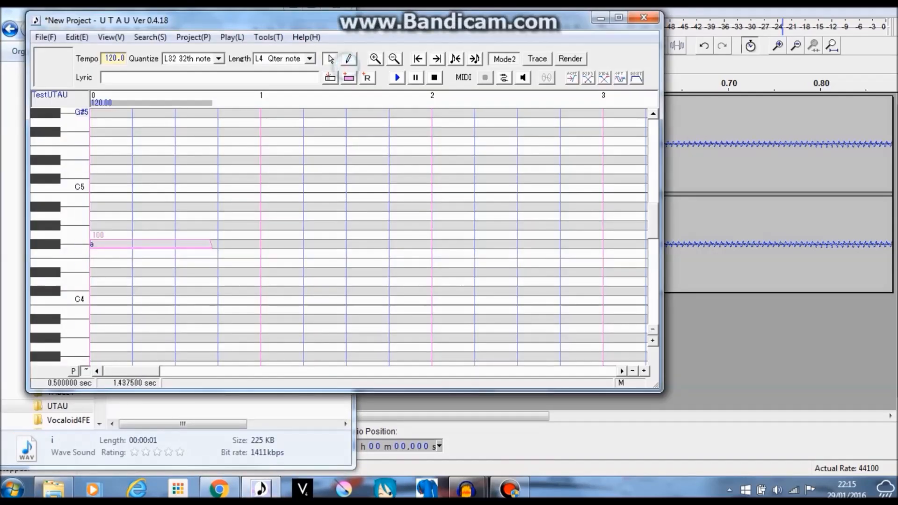
{"action": "left_click", "coordinate": [349, 58]}
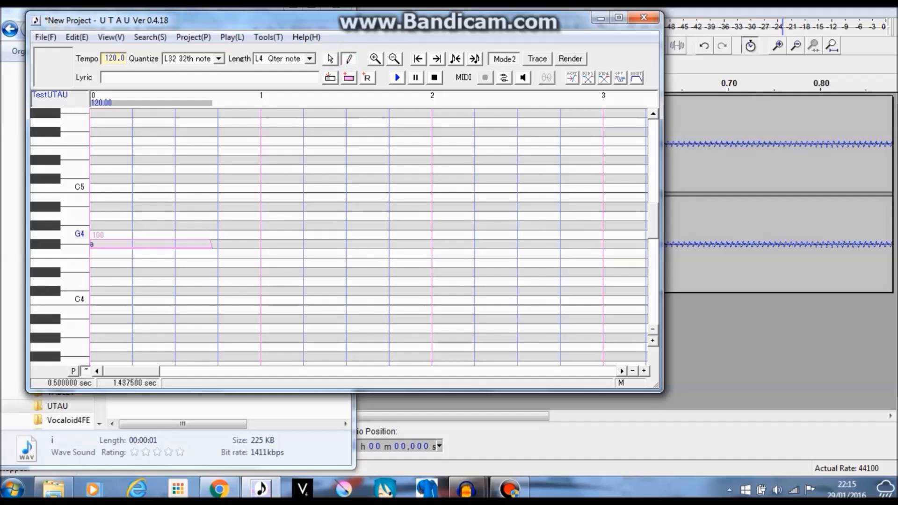
{"action": "left_click_drag", "start_coordinate": [214, 225], "coordinate": [335, 225]}
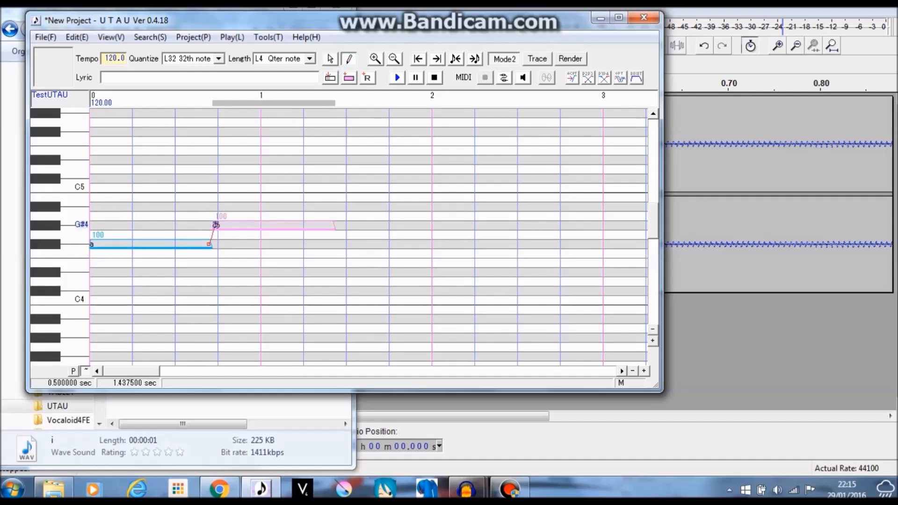
{"action": "double_click", "coordinate": [317, 225]}
{"action": "key", "text": "Return"}
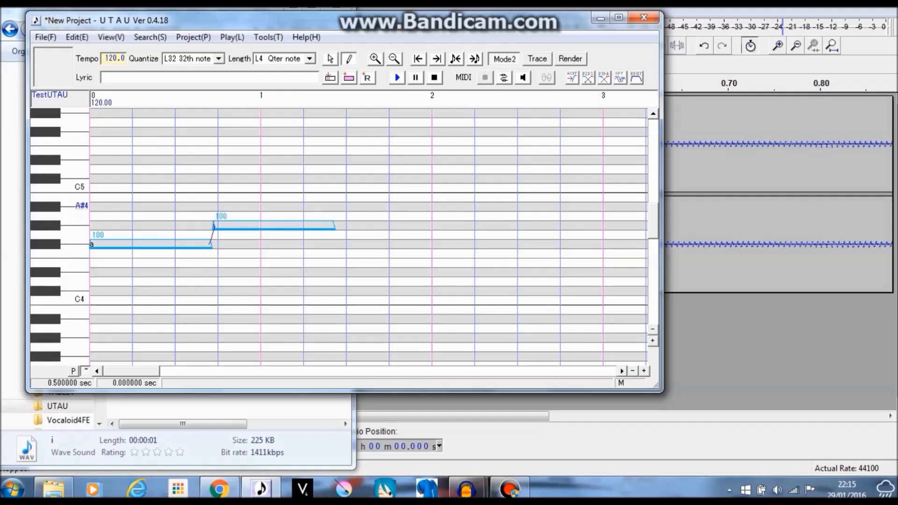
{"action": "left_click", "coordinate": [331, 58]}
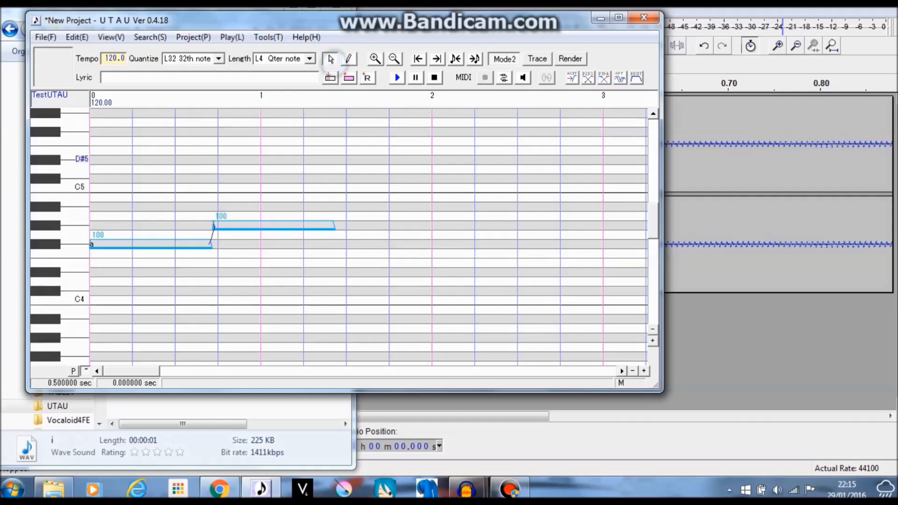
Step: Play back the connected "a" and "i" notes to test the recorded samples
{"action": "left_click", "coordinate": [333, 157]}
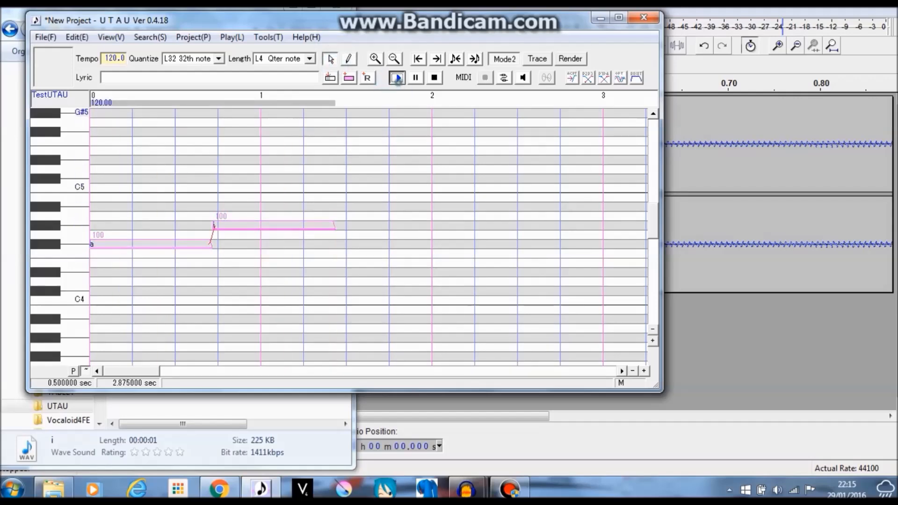
{"action": "left_click", "coordinate": [398, 77]}
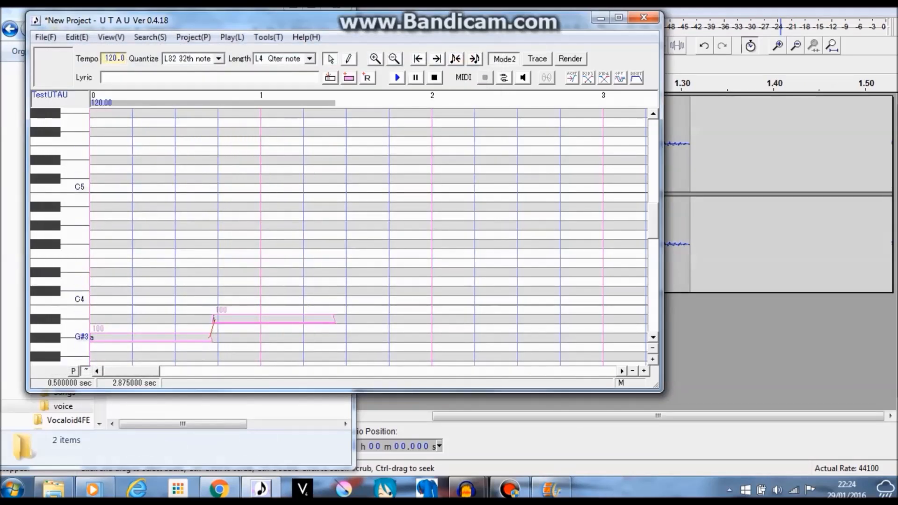
Step: Shorten the "a" note to about 0.69 seconds and the A#3 note after it to end at about 2.25 seconds
{"action": "left_click", "coordinate": [211, 336]}
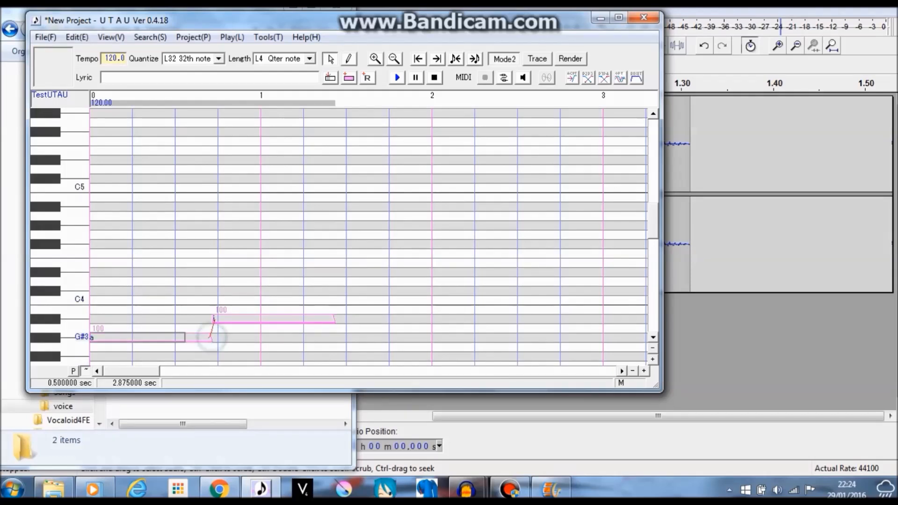
{"action": "left_click_drag", "start_coordinate": [212, 336], "coordinate": [174, 336]}
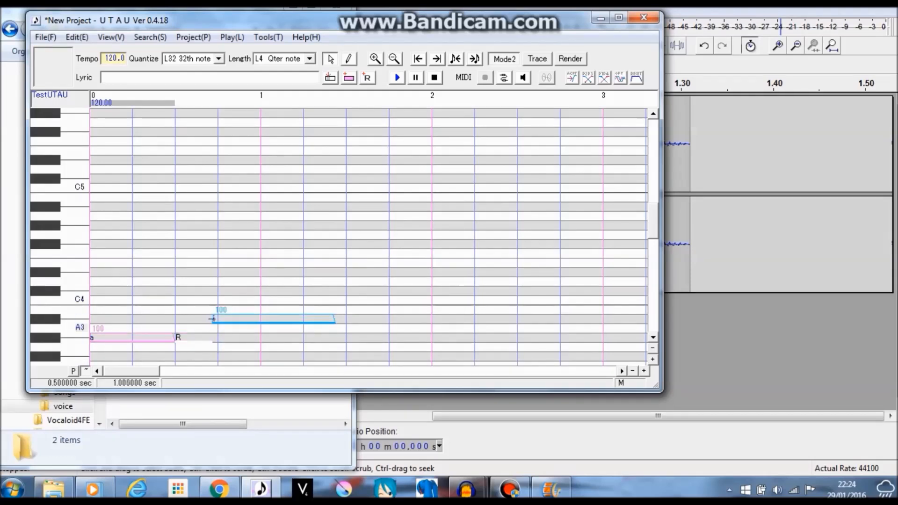
{"action": "left_click", "coordinate": [212, 318]}
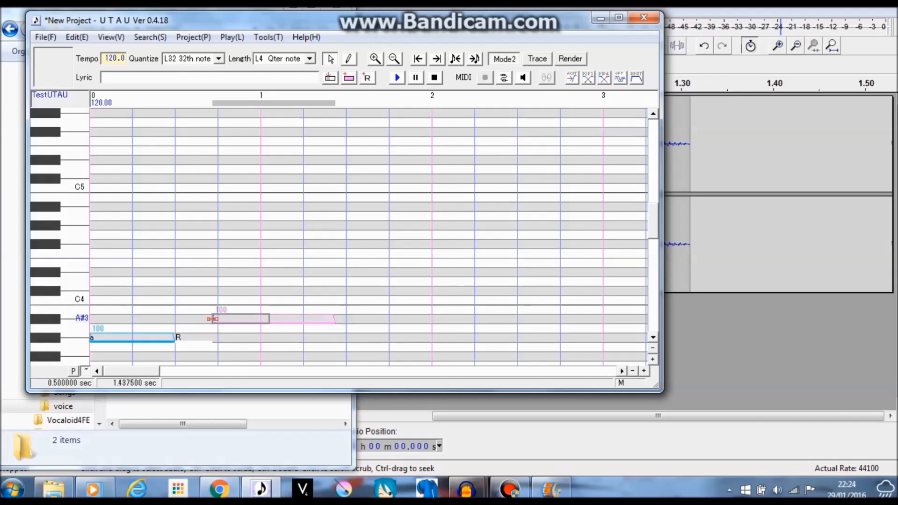
{"action": "left_click_drag", "start_coordinate": [334, 318], "coordinate": [280, 318]}
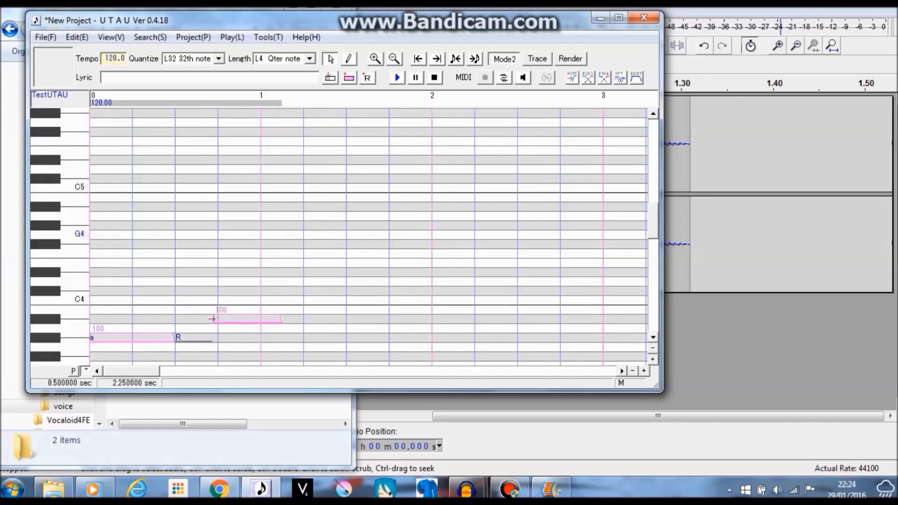
{"action": "left_click", "coordinate": [174, 337]}
{"action": "left_click_drag", "start_coordinate": [174, 336], "coordinate": [148, 337]}
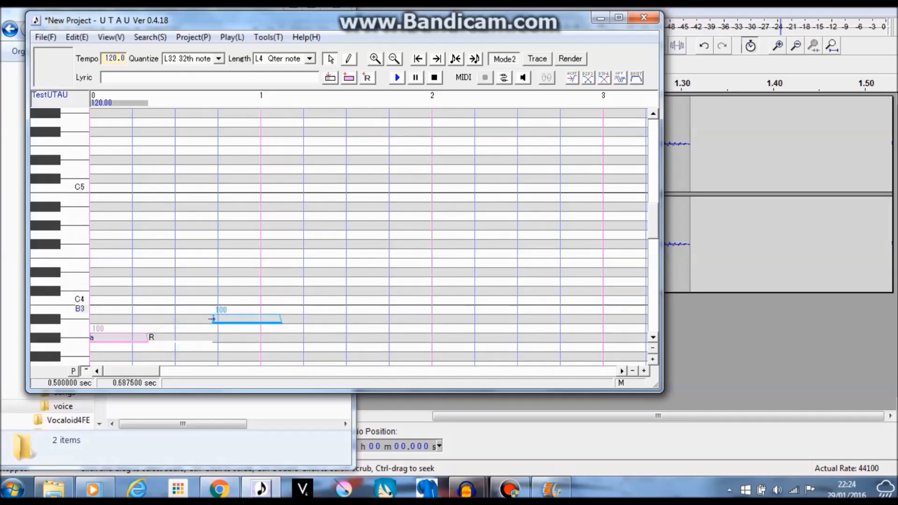
Step: Play back the shortened notes, and view the TestUTAU voice bank's properties
{"action": "left_click", "coordinate": [397, 77]}
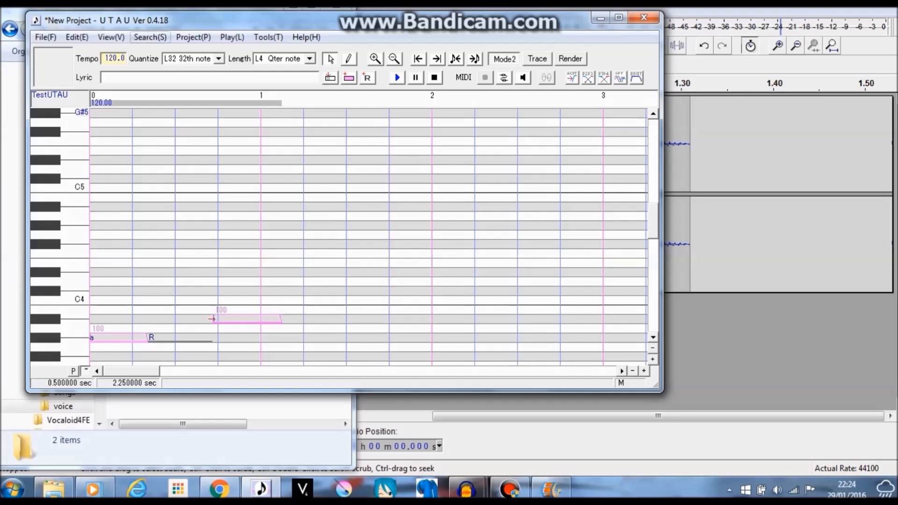
{"action": "left_click", "coordinate": [59, 61]}
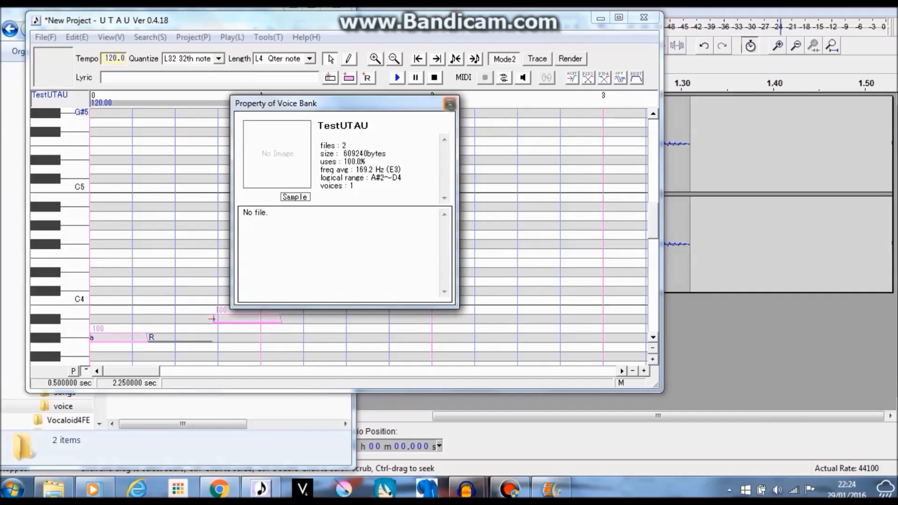
{"action": "left_click", "coordinate": [450, 104]}
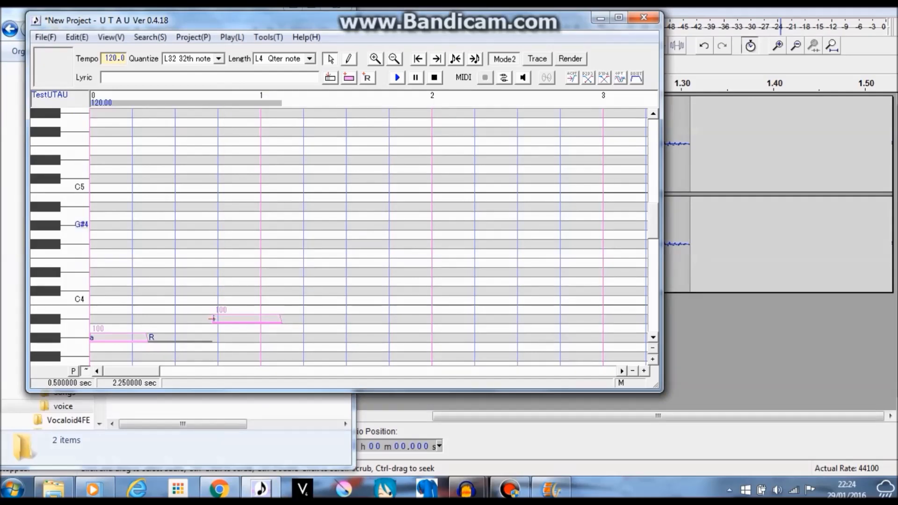